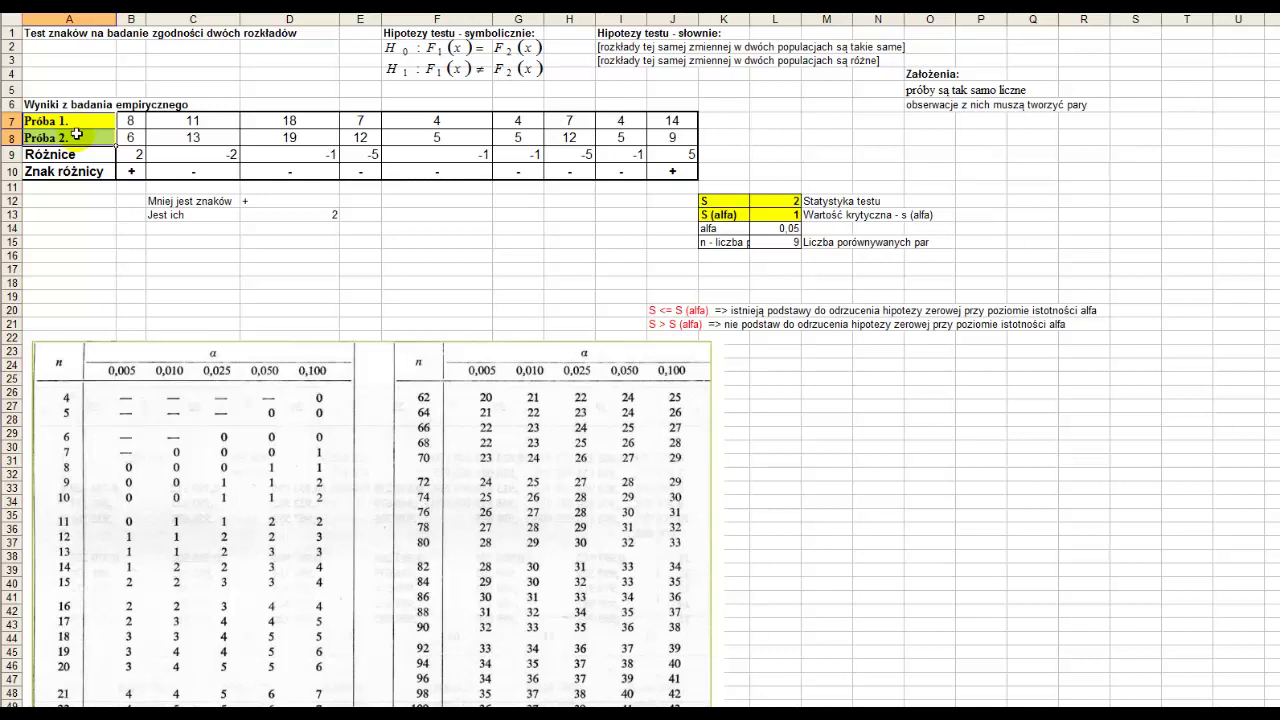
# - Review the Próba 1 and Próba 2 data rows and the two test assumptions listed under Założenia
pyautogui.click(66, 136)
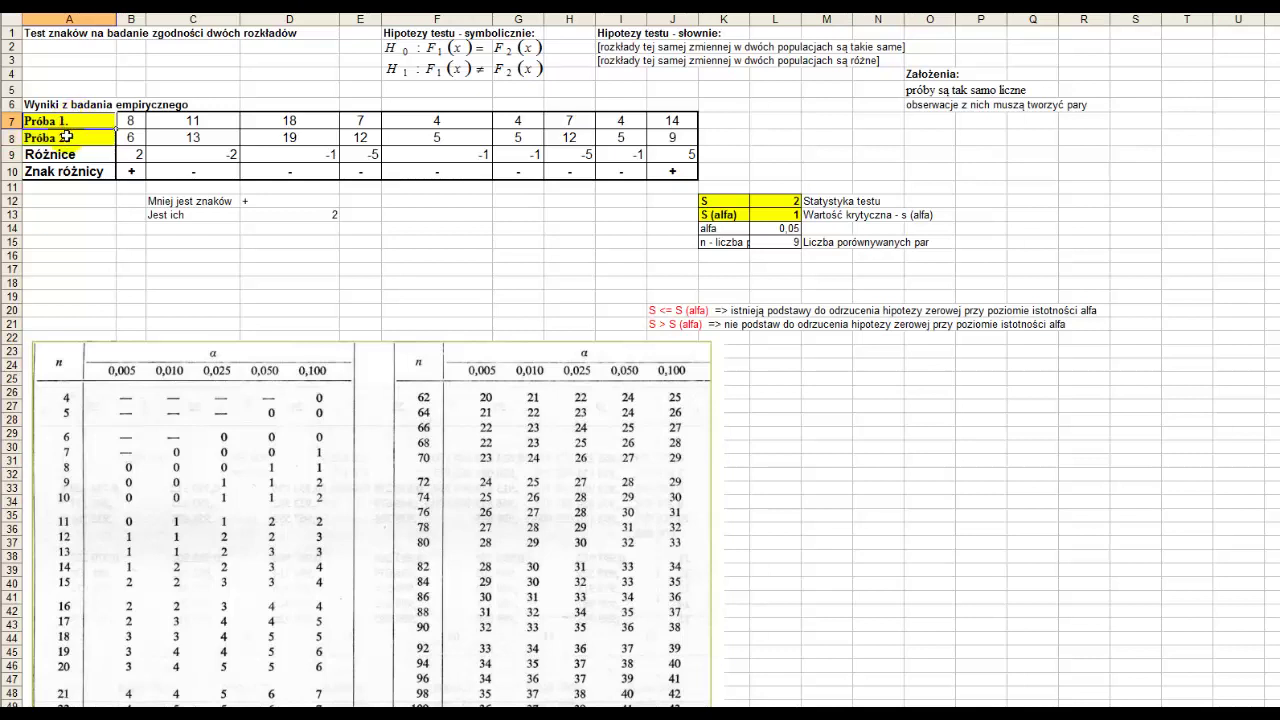
pyautogui.moveTo(130, 120)
pyautogui.mouseDown()
pyautogui.moveTo(660, 124)
pyautogui.moveTo(120, 135)
pyautogui.mouseUp()
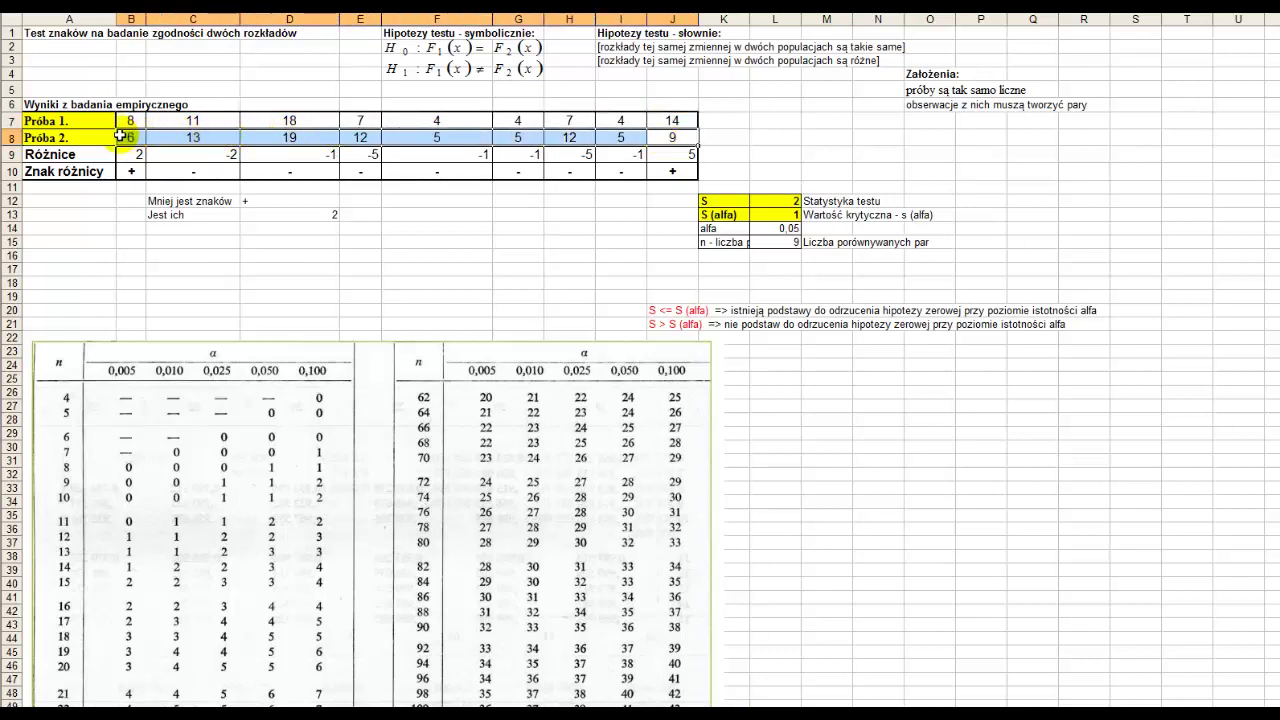
pyautogui.click(80, 89)
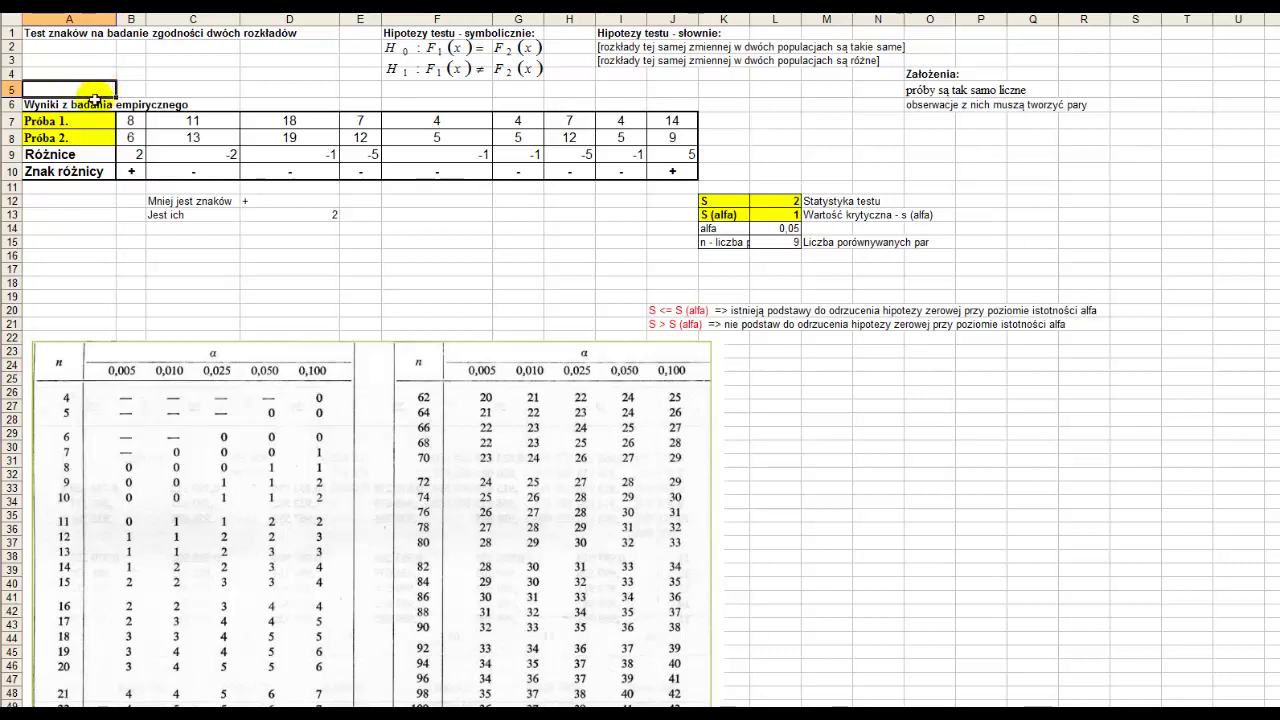
pyautogui.moveTo(66, 119); pyautogui.dragTo(689, 133)
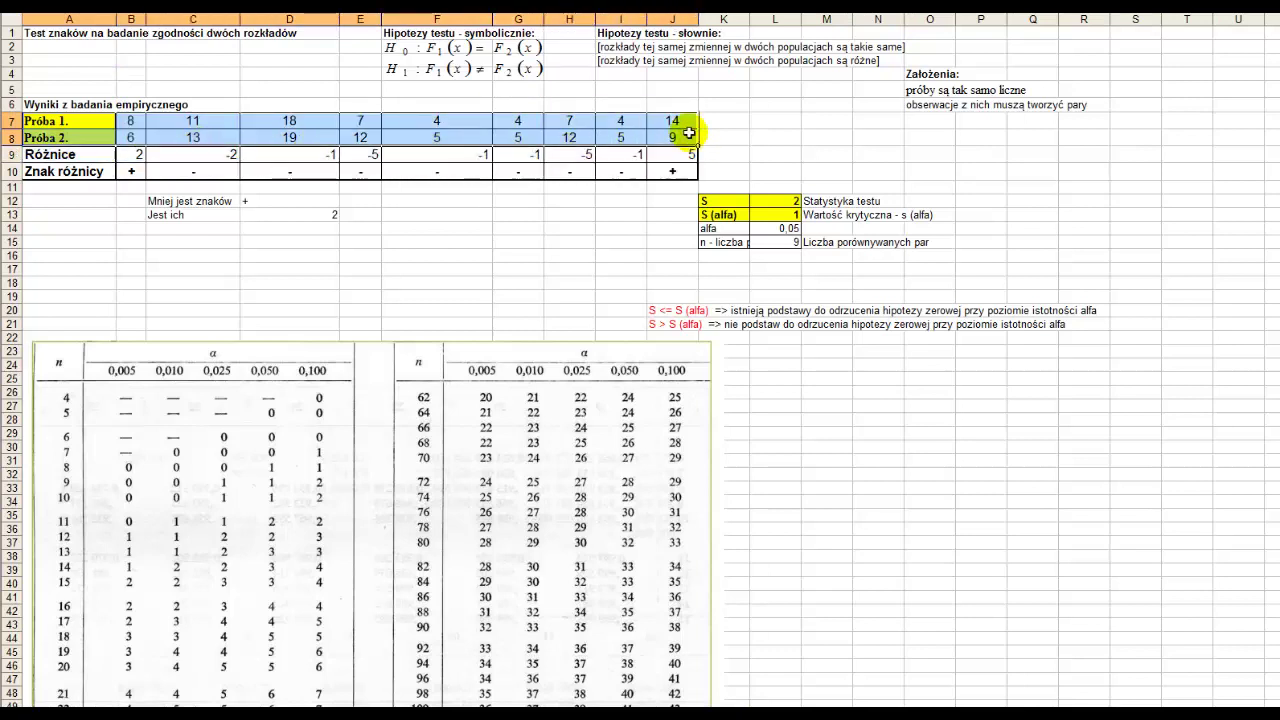
pyautogui.click(935, 76)
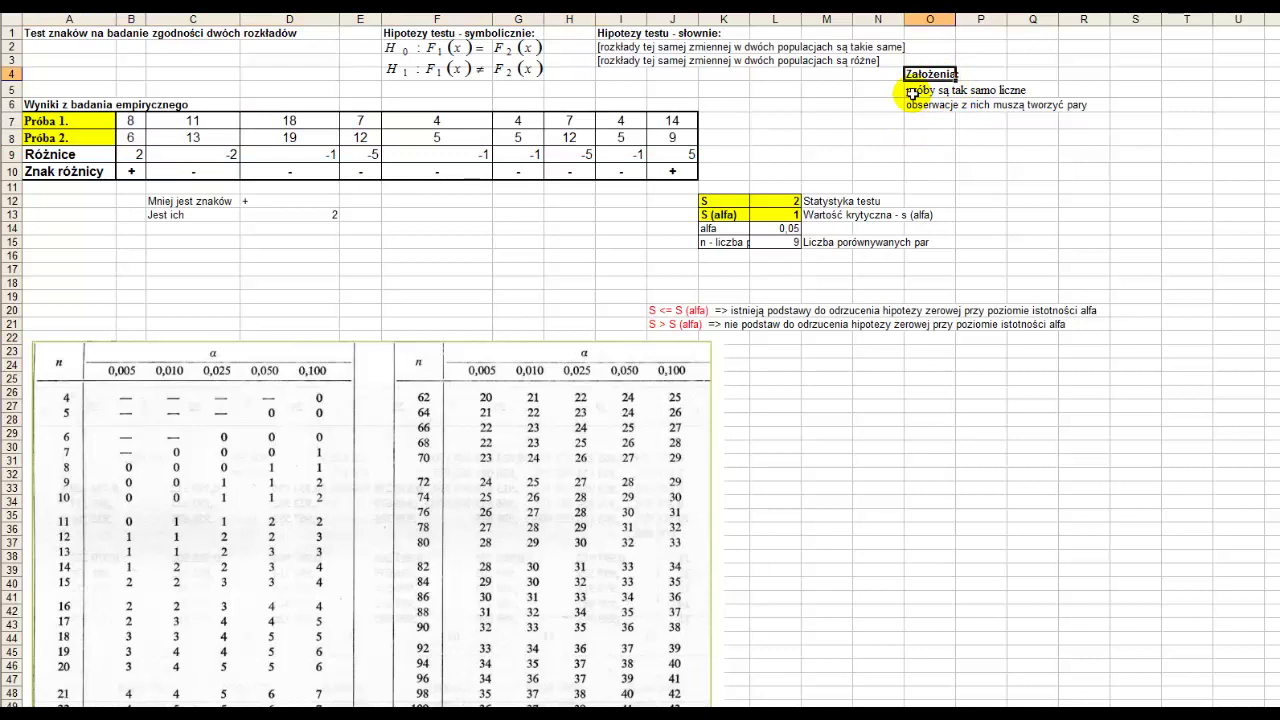
pyautogui.click(912, 92)
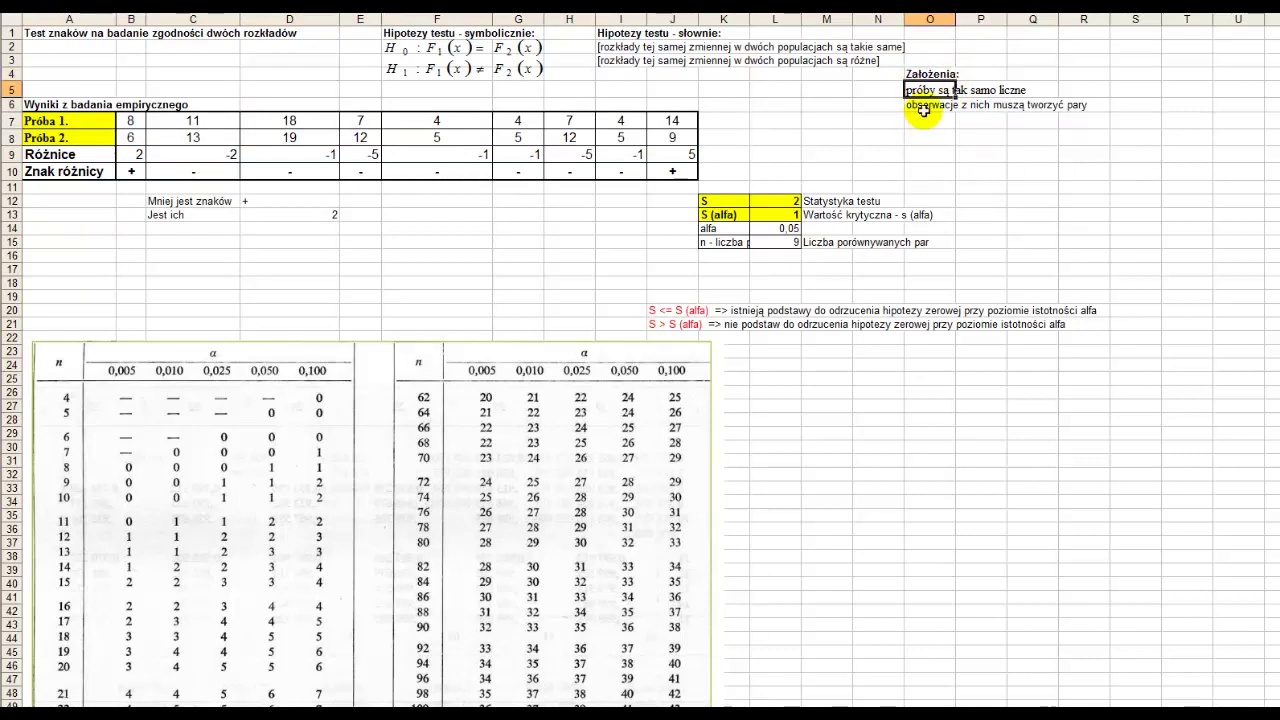
pyautogui.click(926, 106)
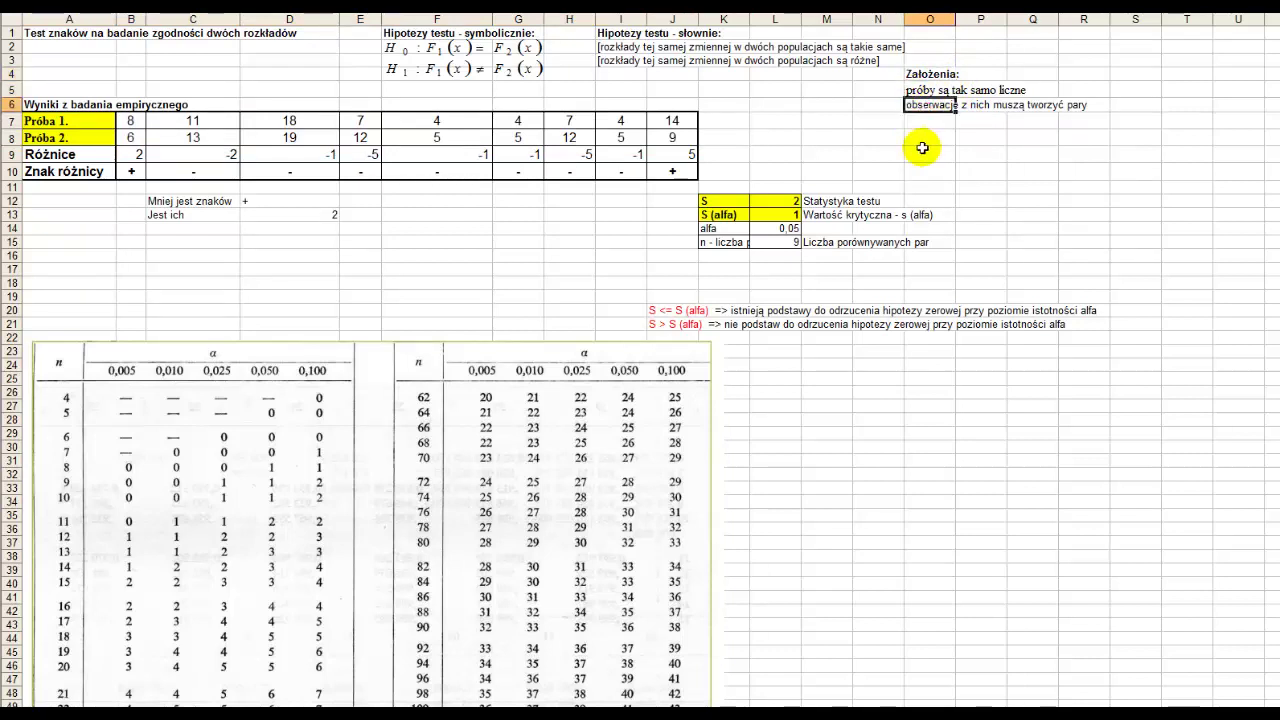
# - Examine how the Różnice row follows from subtracting the Próba 2 values from the Próba 1 values
pyautogui.moveTo(60, 120)
pyautogui.mouseDown()
pyautogui.moveTo(658, 120)
pyautogui.moveTo(70, 138)
pyautogui.mouseUp()
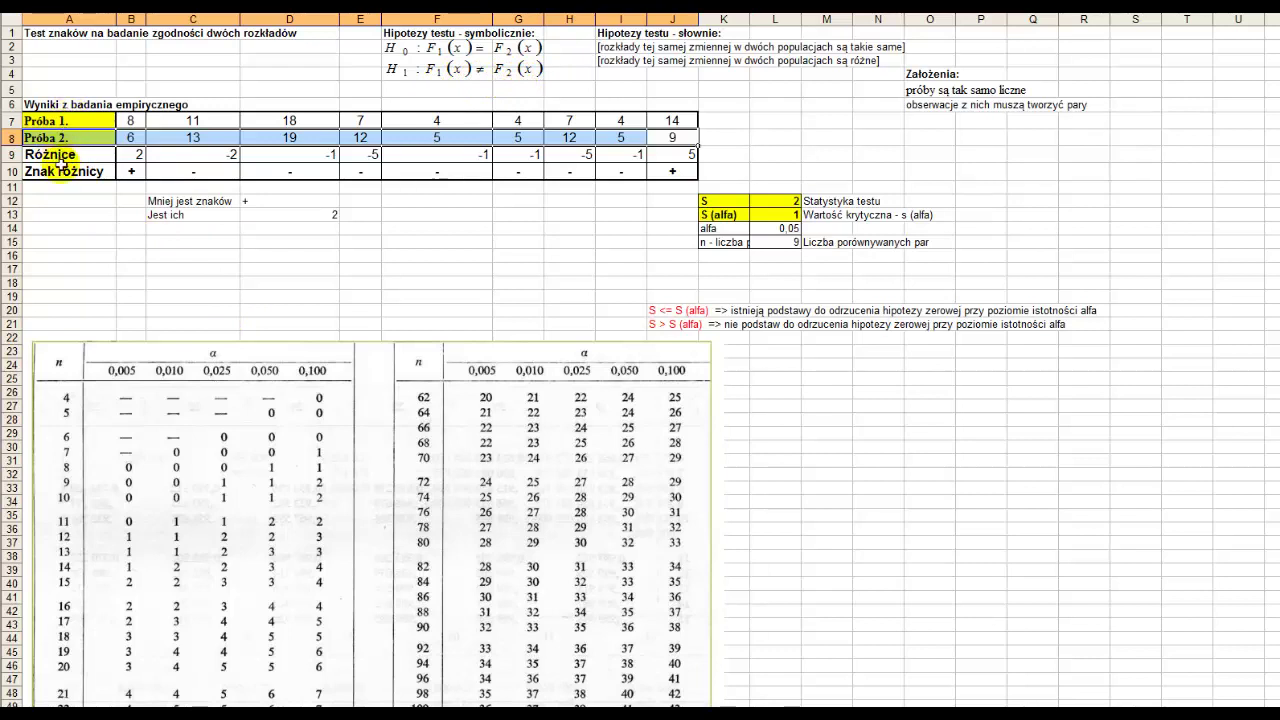
pyautogui.click(80, 157)
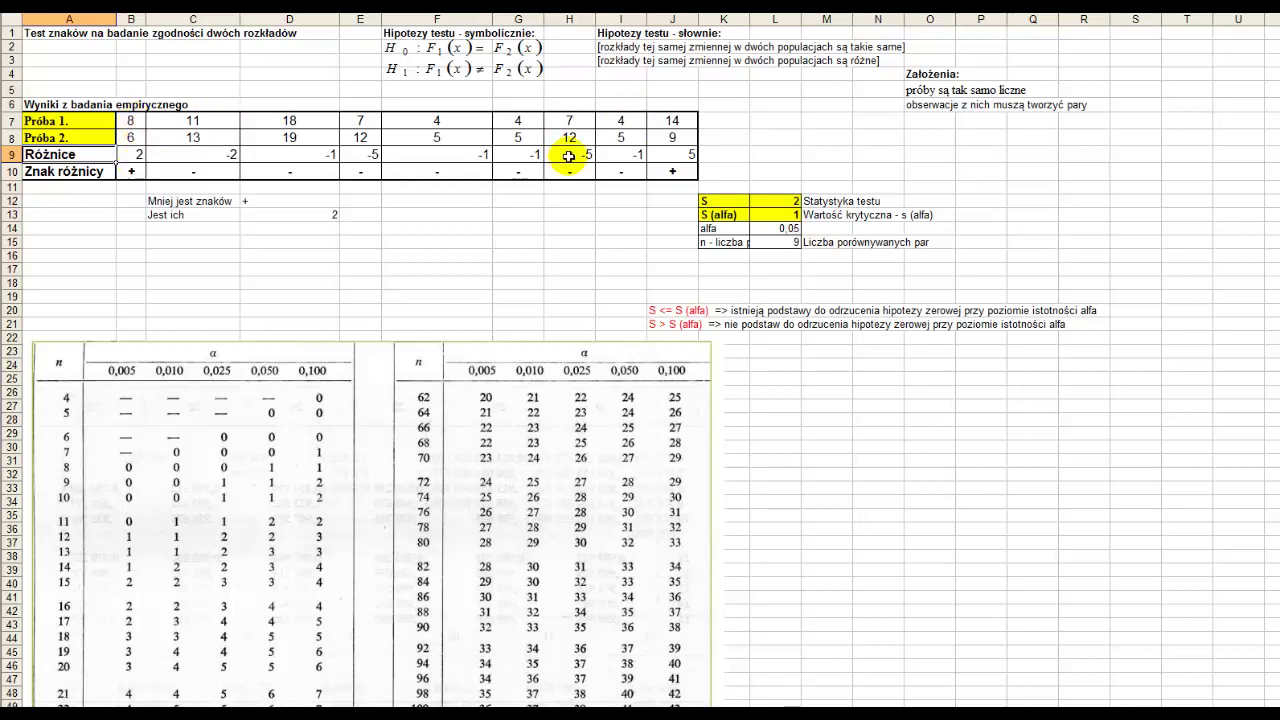
pyautogui.click(131, 118)
pyautogui.click(129, 137)
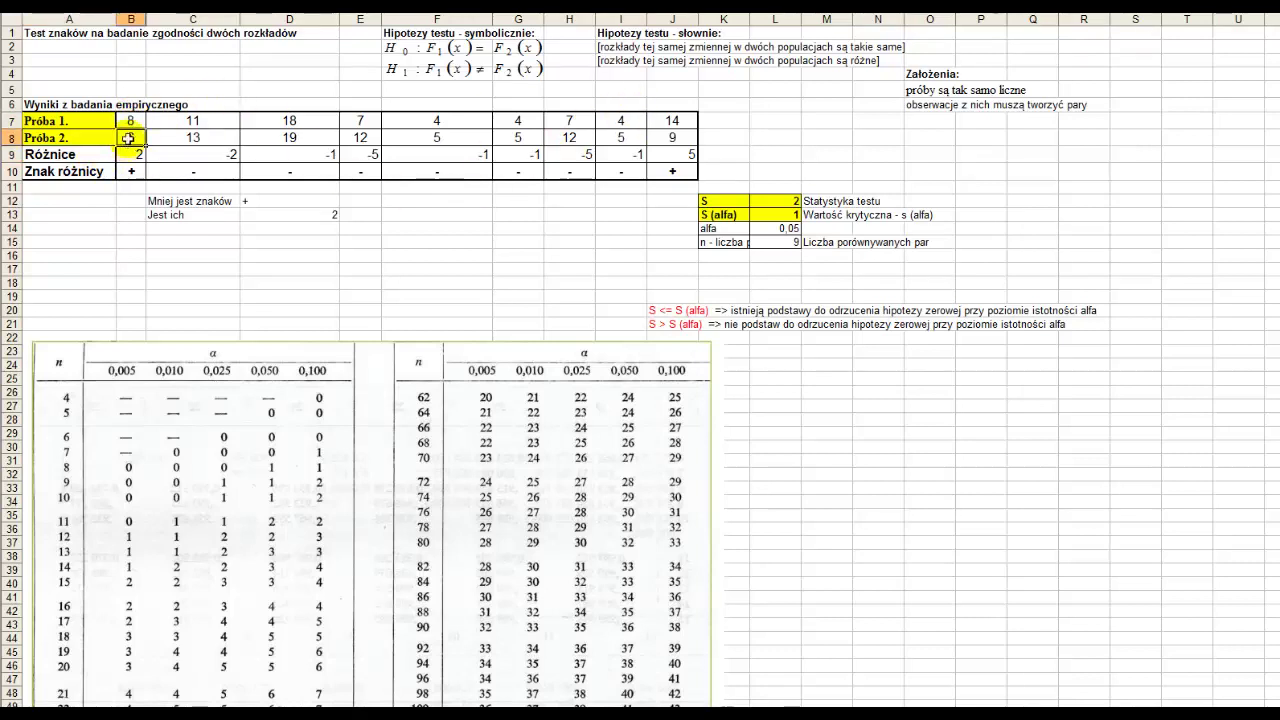
pyautogui.click(130, 120)
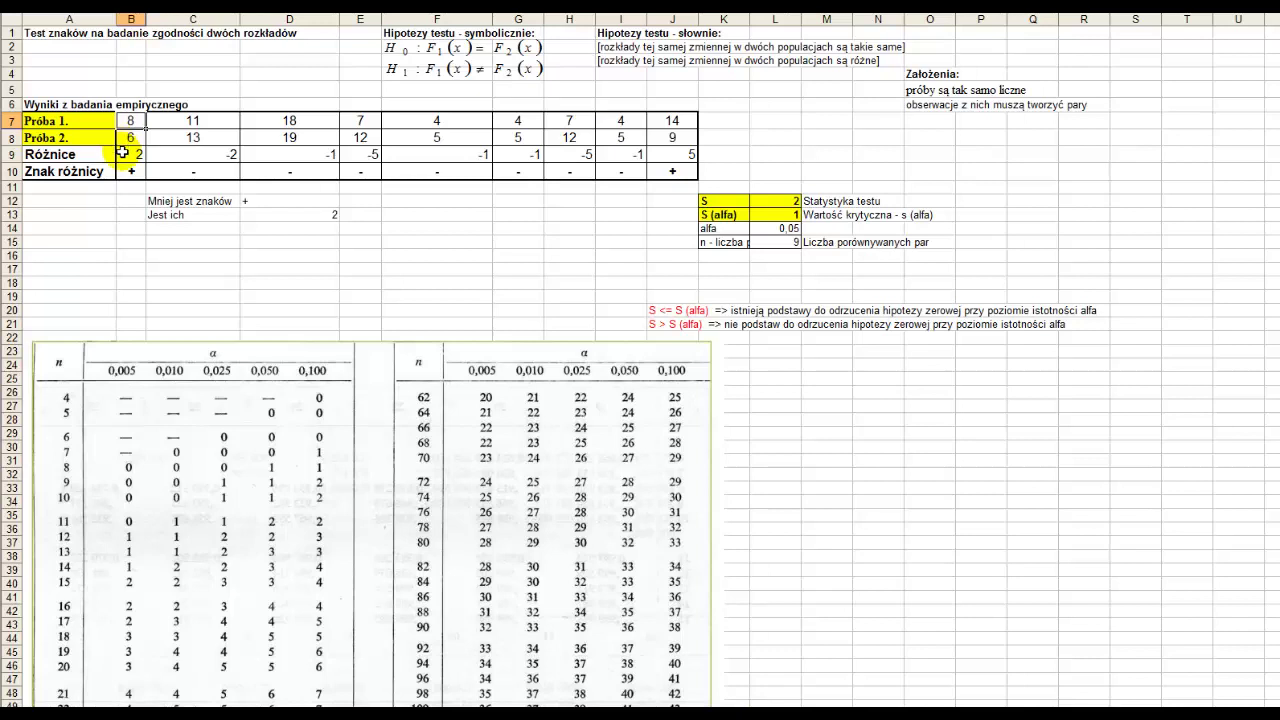
pyautogui.moveTo(123, 153); pyautogui.dragTo(688, 155)
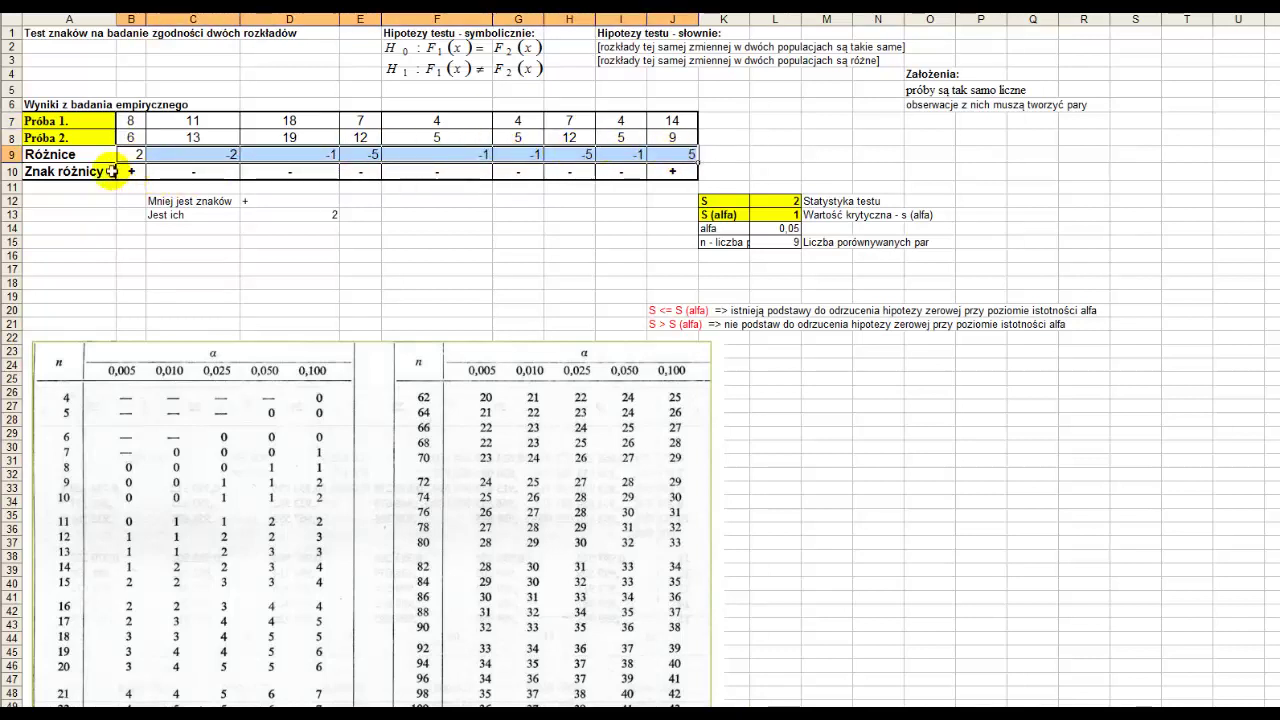
# - Inspect the Znak różnicy row together with the cells for the less frequent sign and its count
pyautogui.click(66, 171)
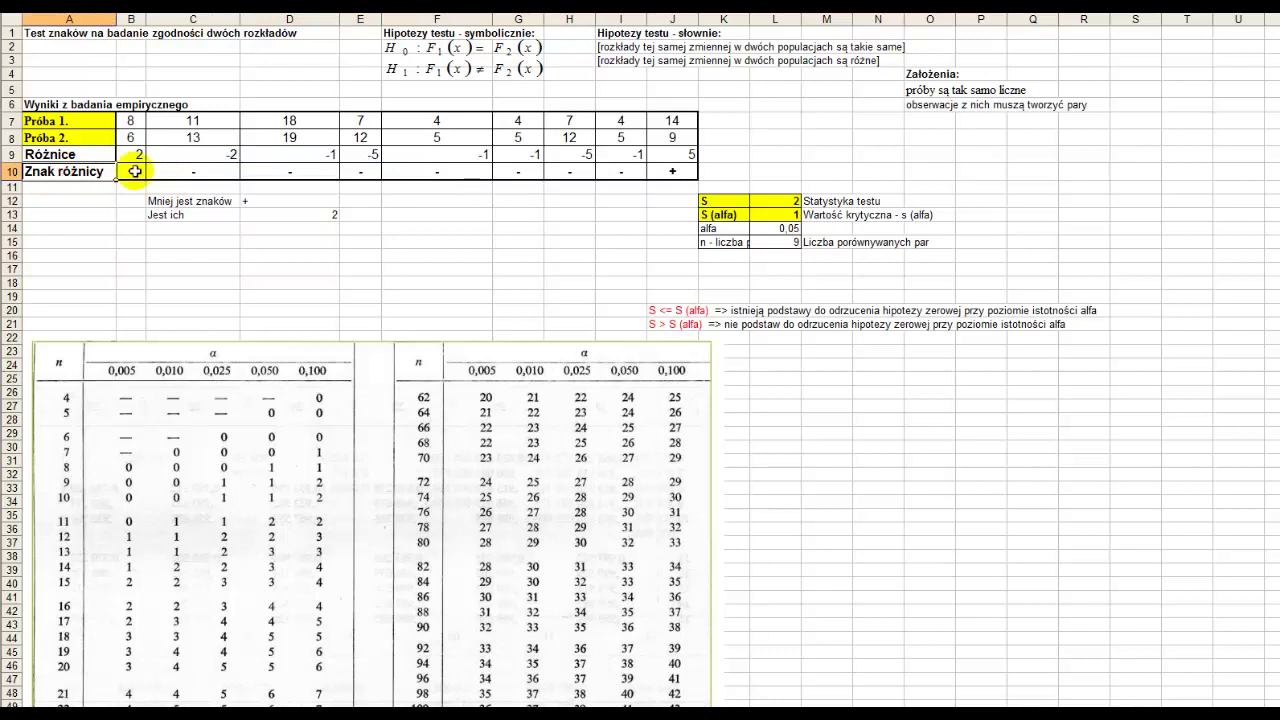
pyautogui.moveTo(135, 171); pyautogui.dragTo(672, 171)
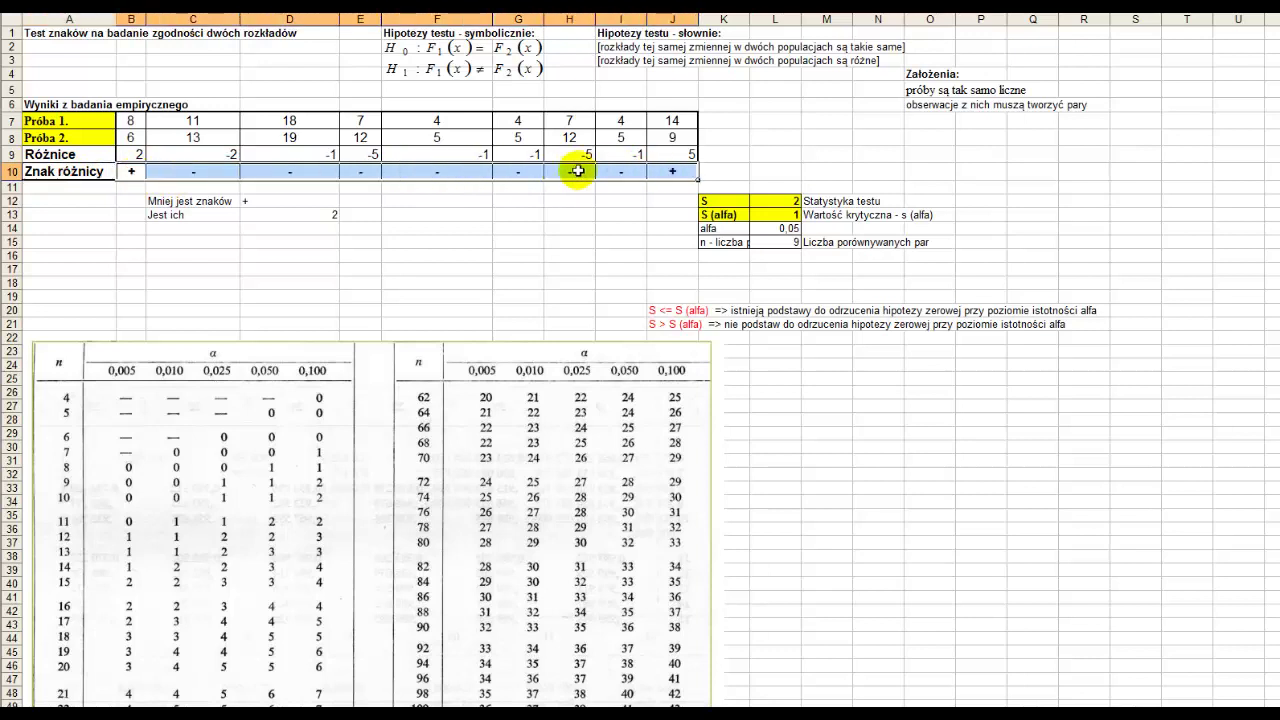
pyautogui.click(167, 200)
pyautogui.click(255, 199)
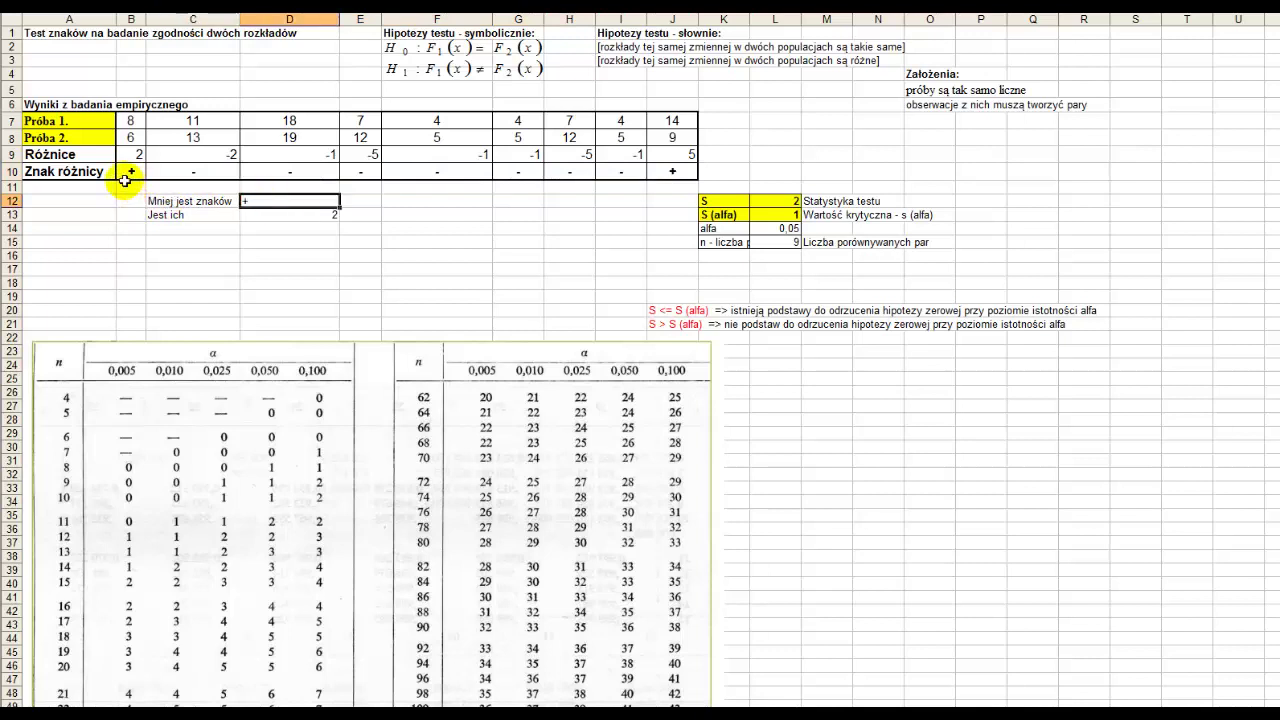
pyautogui.write('+')
pyautogui.moveTo(124, 178); pyautogui.dragTo(675, 170)
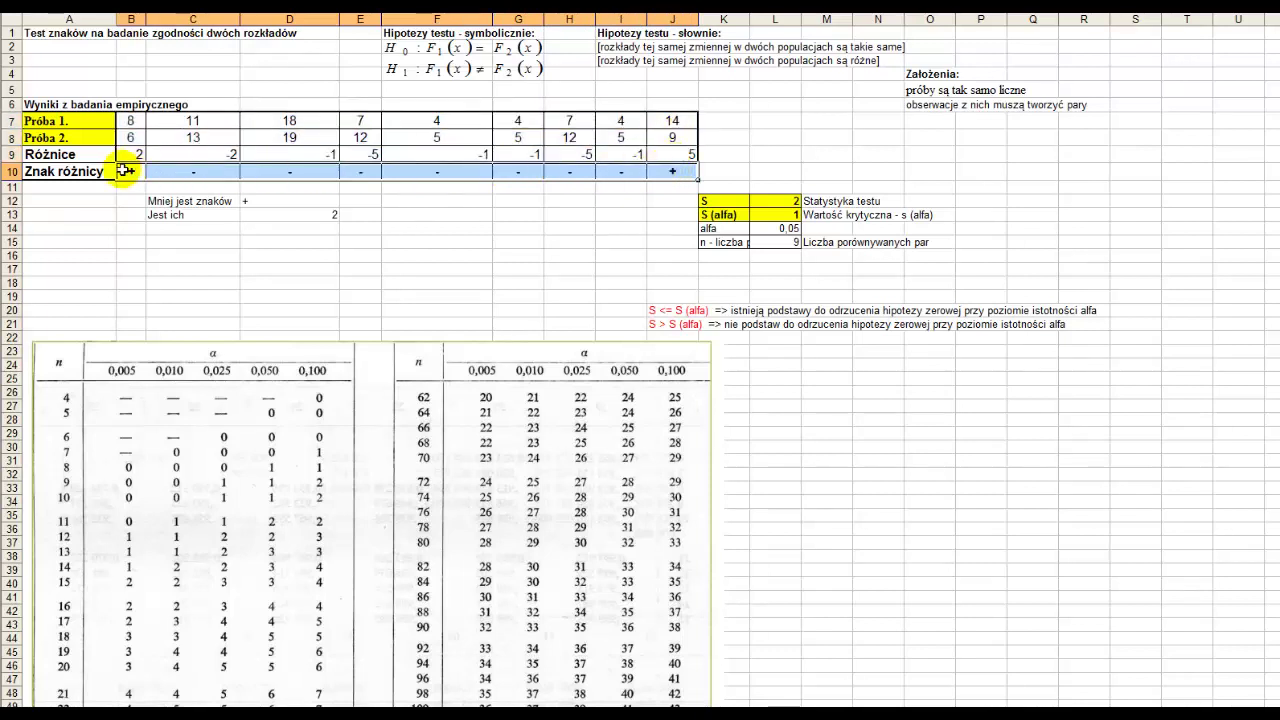
pyautogui.click(251, 201)
pyautogui.click(283, 219)
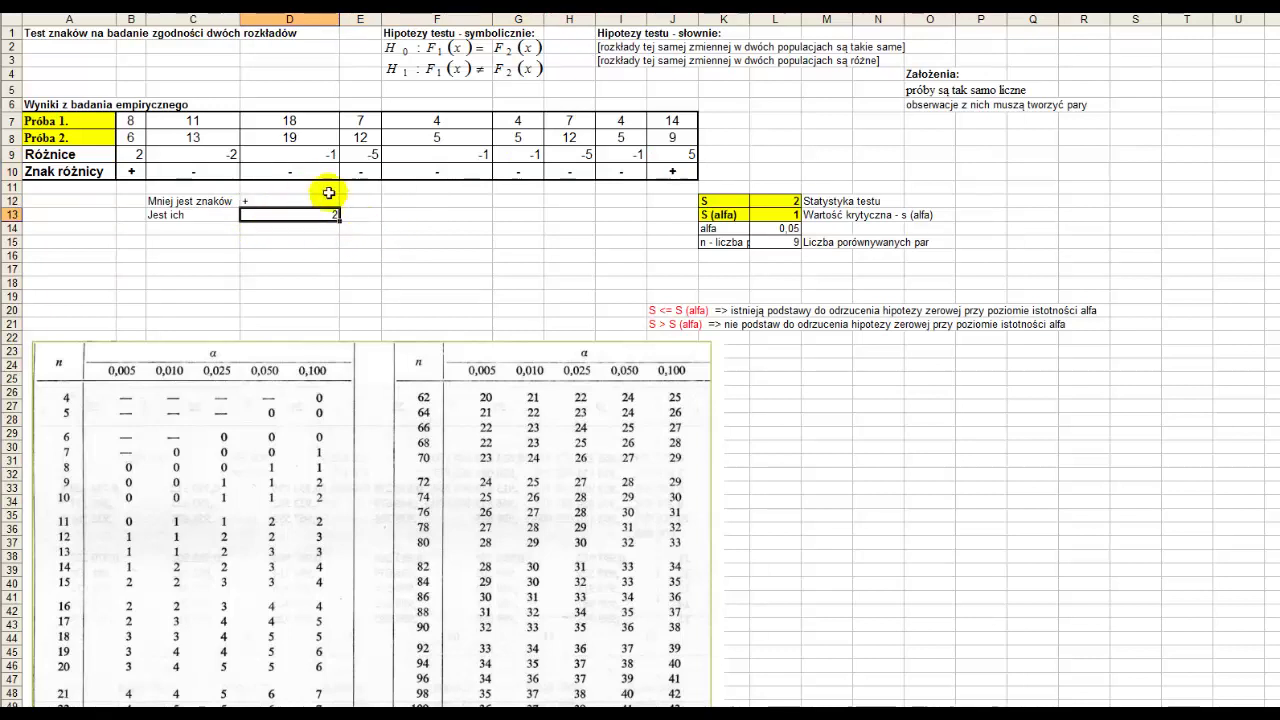
# - Inspect the test statistic S, the critical value S (alfa), and its parameters alfa and n
pyautogui.click(774, 199)
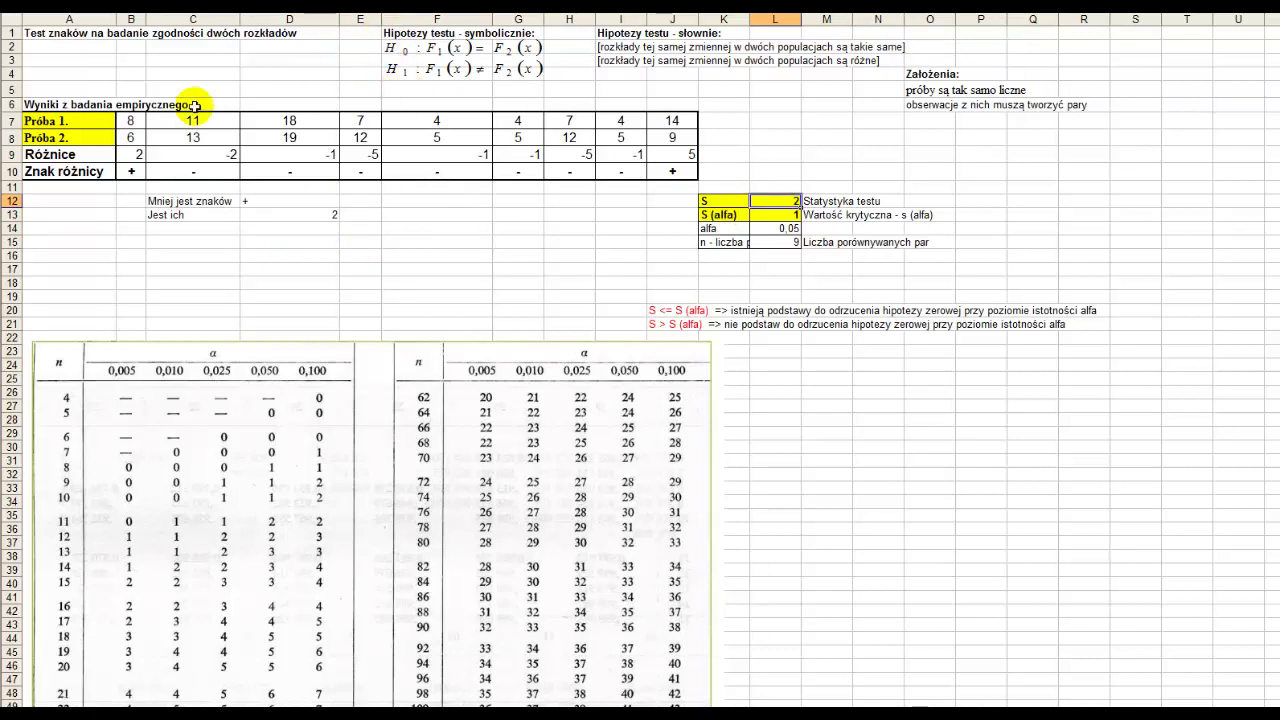
pyautogui.moveTo(58, 125); pyautogui.dragTo(672, 120)
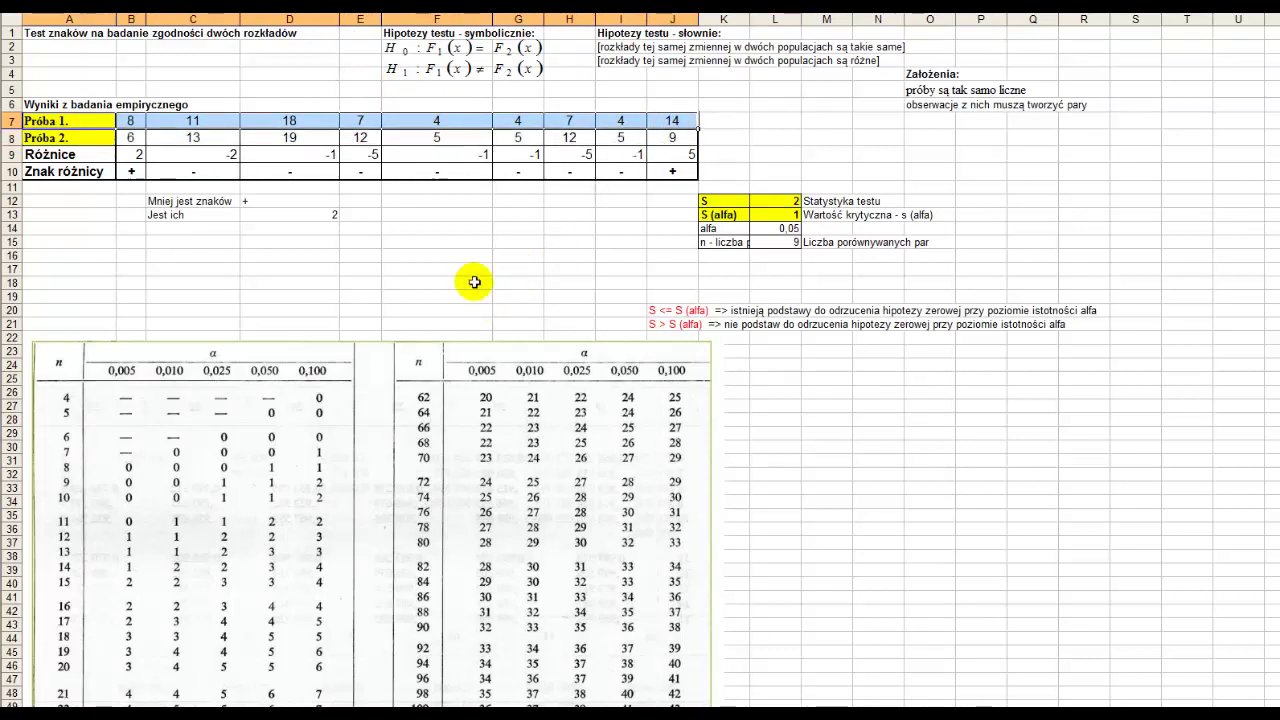
pyautogui.click(418, 242)
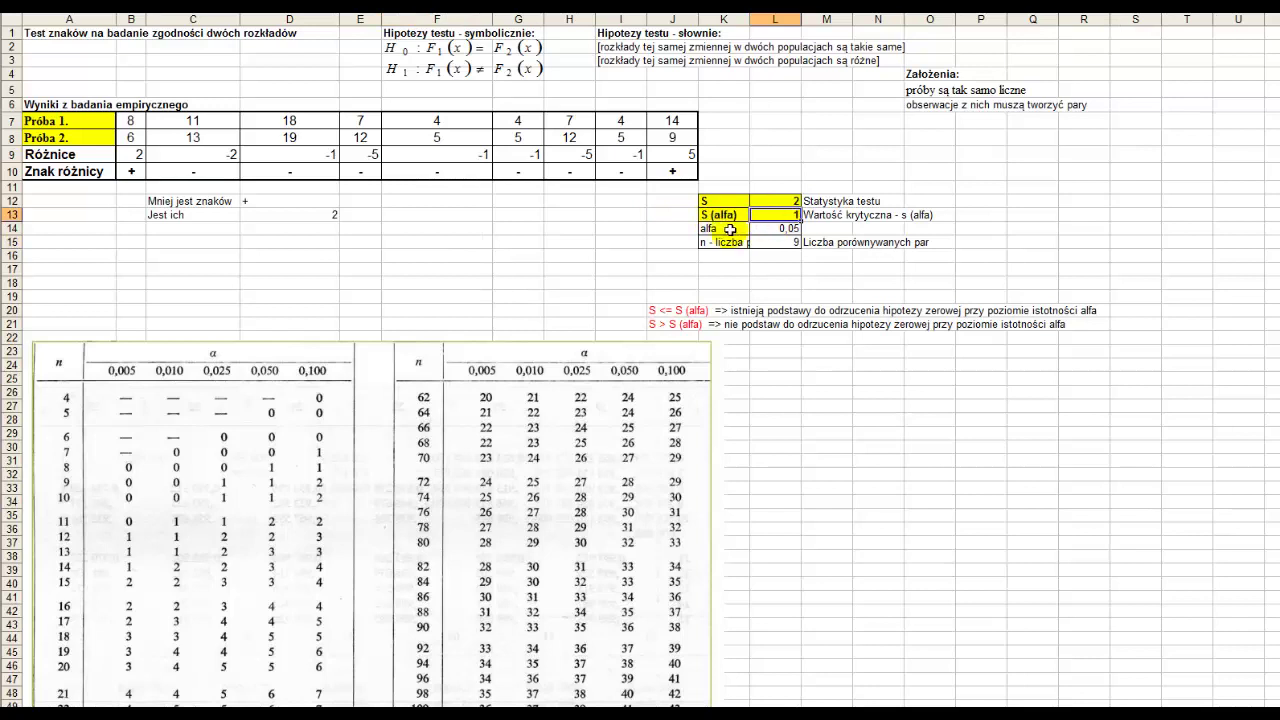
pyautogui.moveTo(718, 229); pyautogui.dragTo(759, 241)
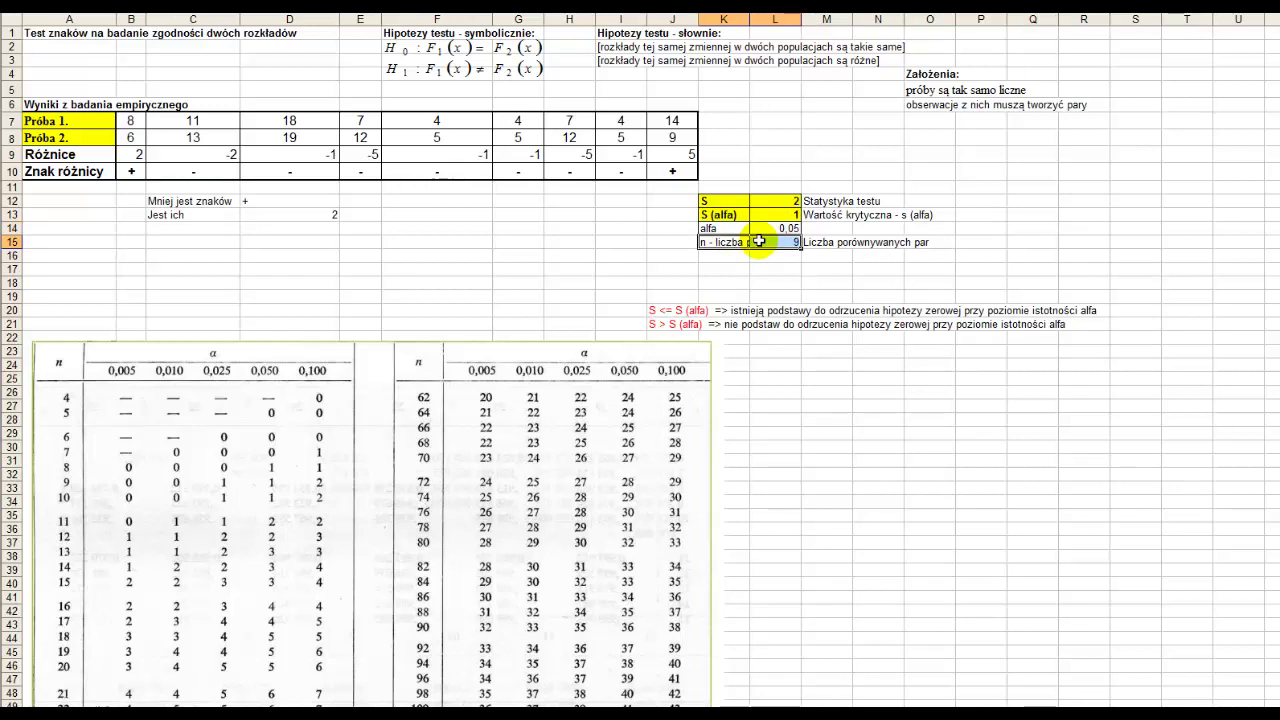
pyautogui.click(735, 243)
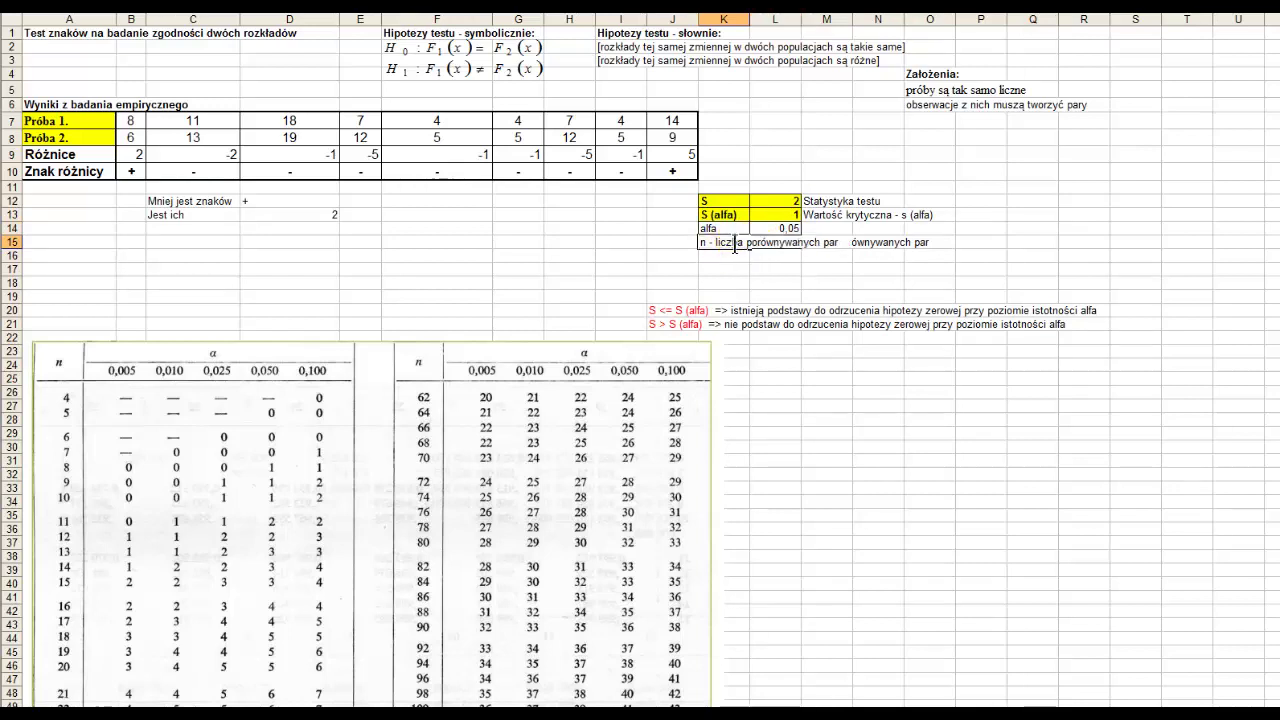
pyautogui.click(738, 284)
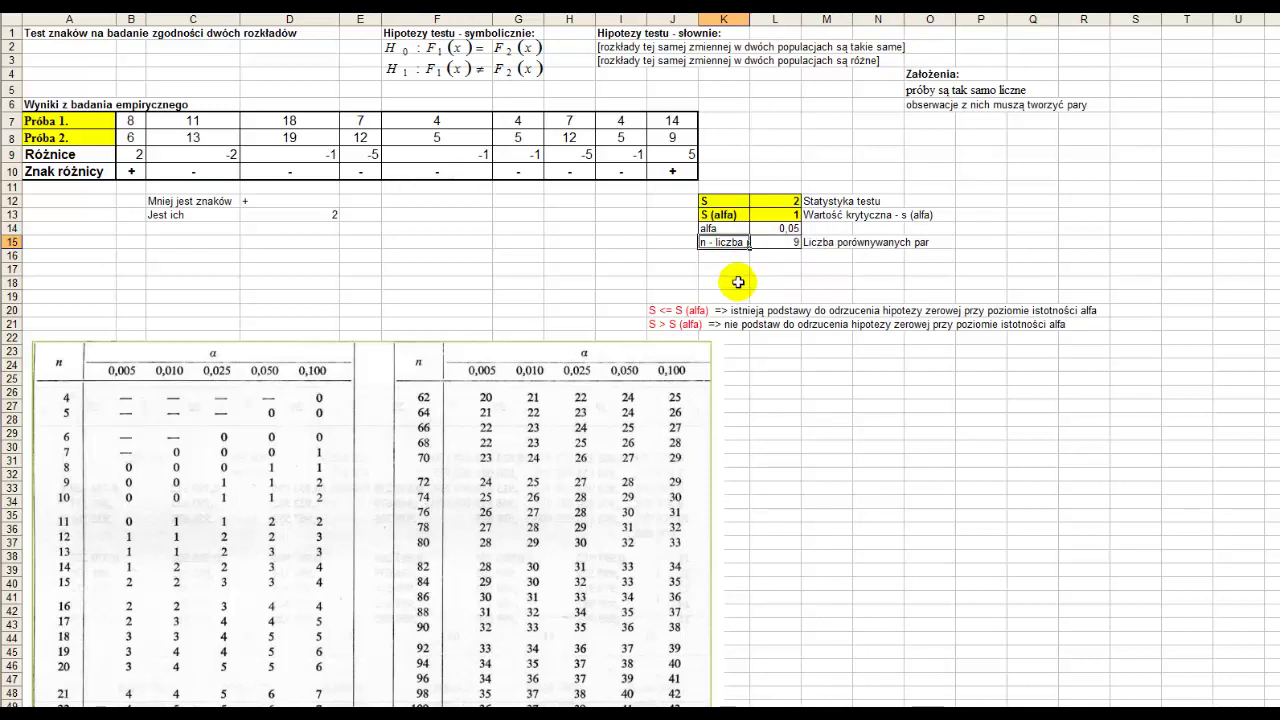
# - Review the paired observations and examine the critical value table by n and alfa
pyautogui.moveTo(128, 120); pyautogui.dragTo(668, 136)
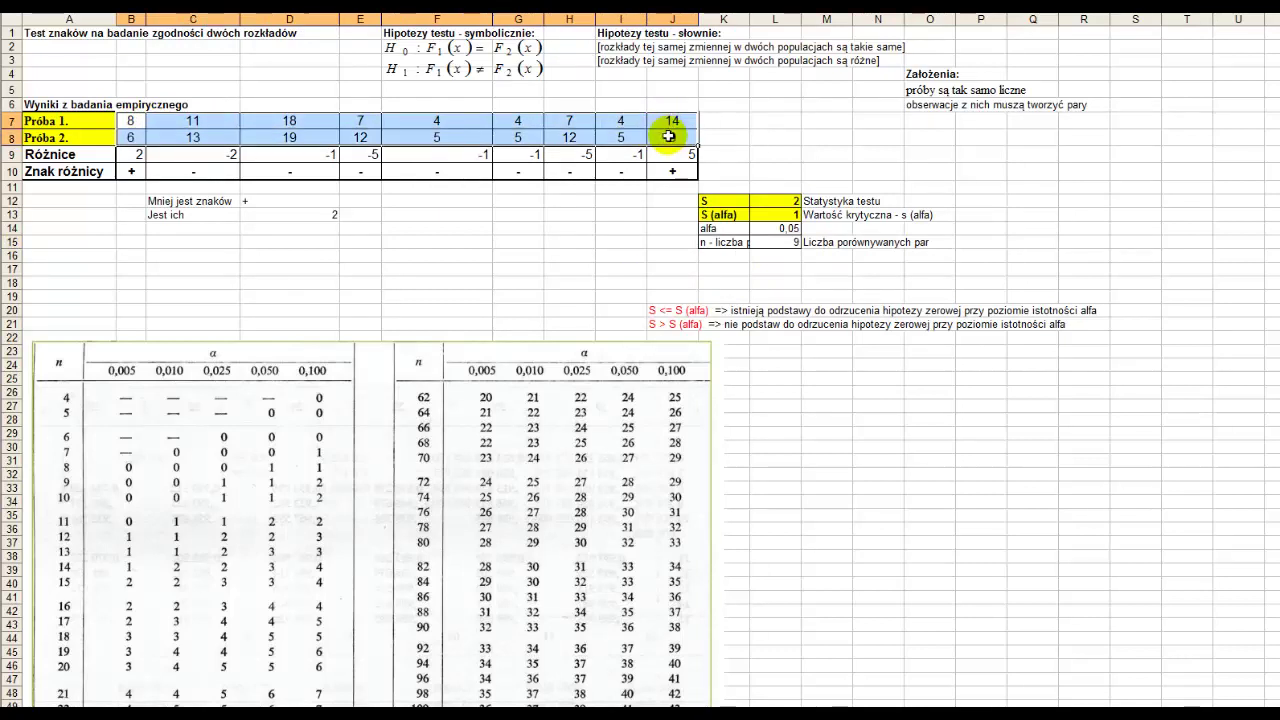
pyautogui.click(266, 294)
pyautogui.scroll(-1, 247, 298)
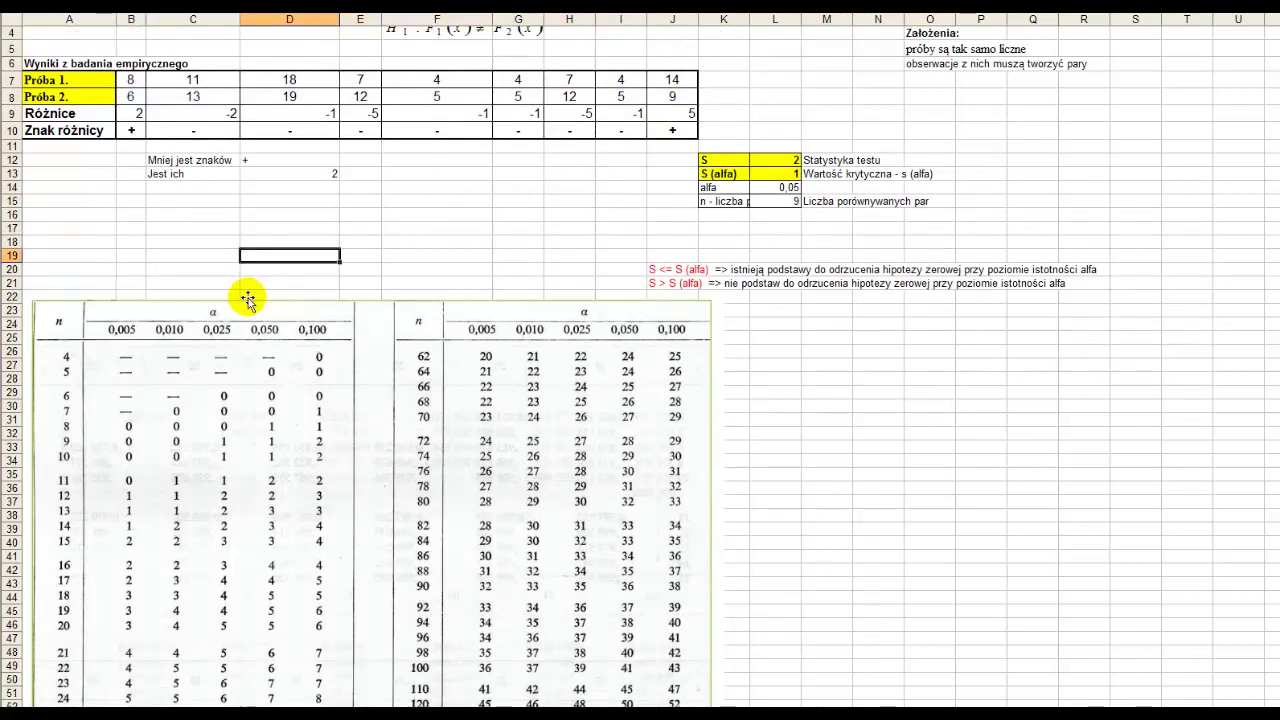
pyautogui.scroll(-3, 247, 298)
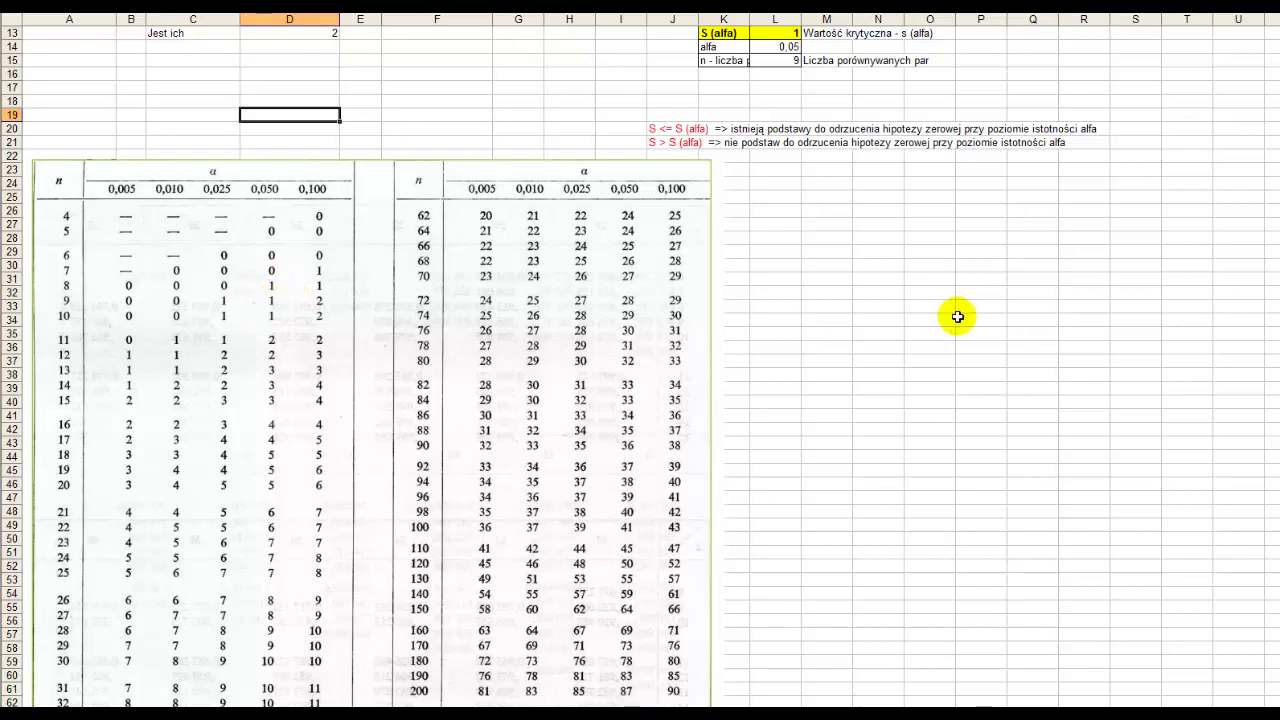
pyautogui.scroll(4, 951, 317)
pyautogui.scroll(-1, 800, 298)
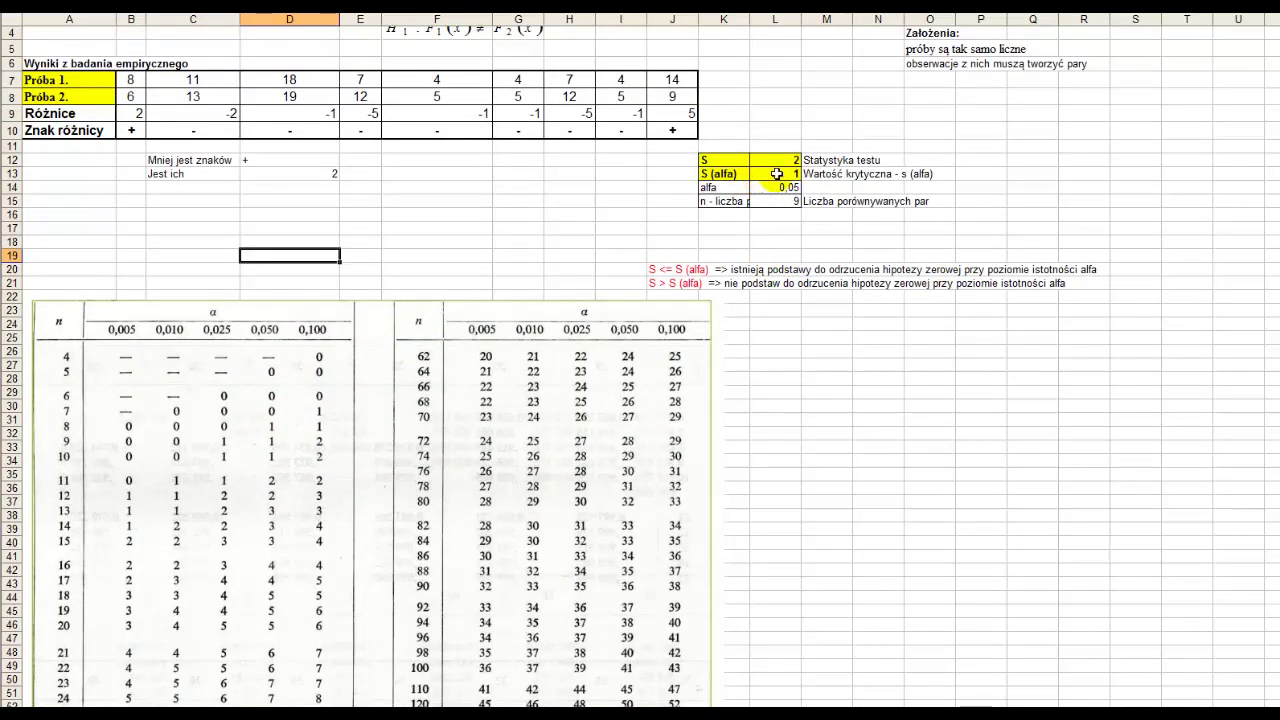
# - Examine the critical value S (alfa) and the two decision rules for the null hypothesis in rows 20 and 21
pyautogui.click(777, 174)
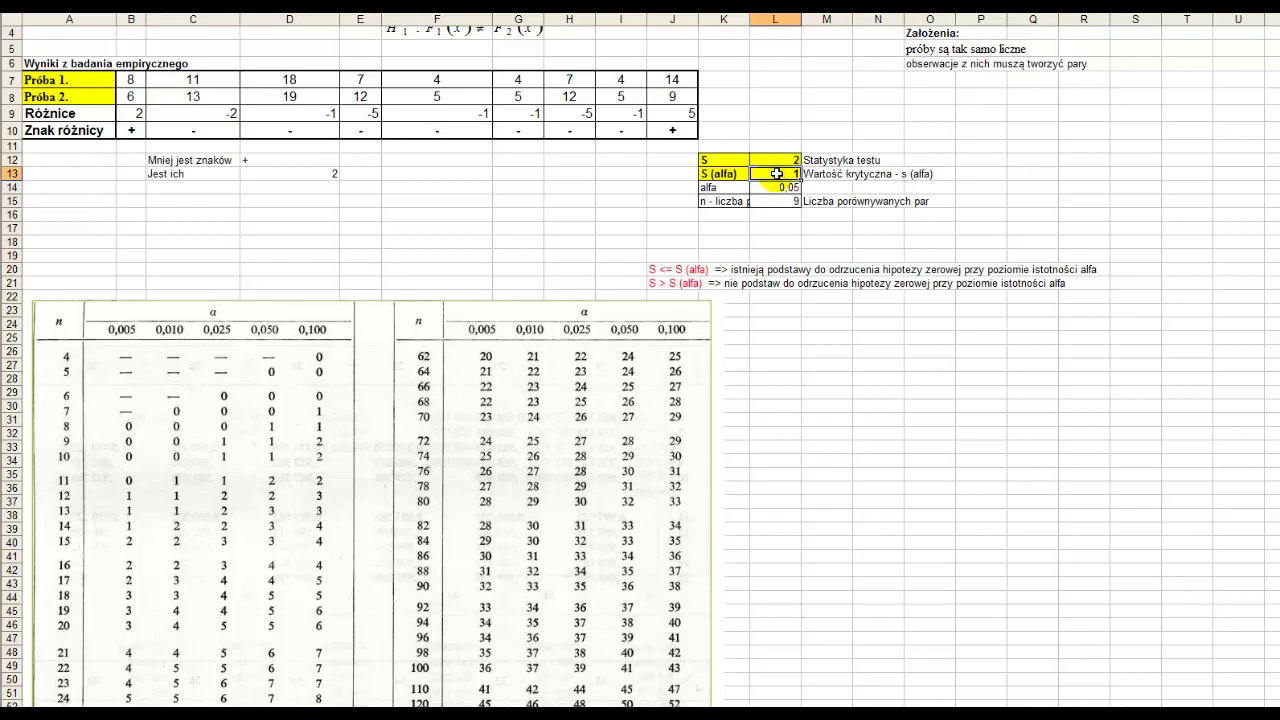
pyautogui.click(665, 286)
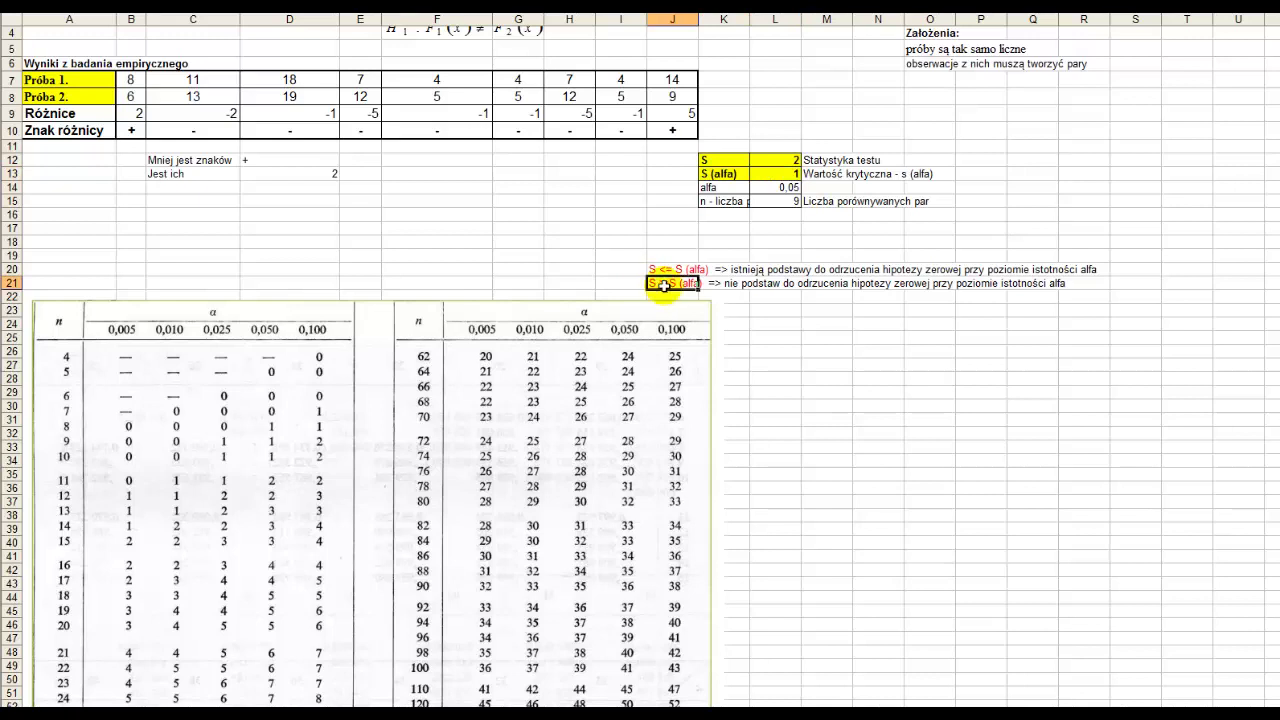
pyautogui.click(662, 255)
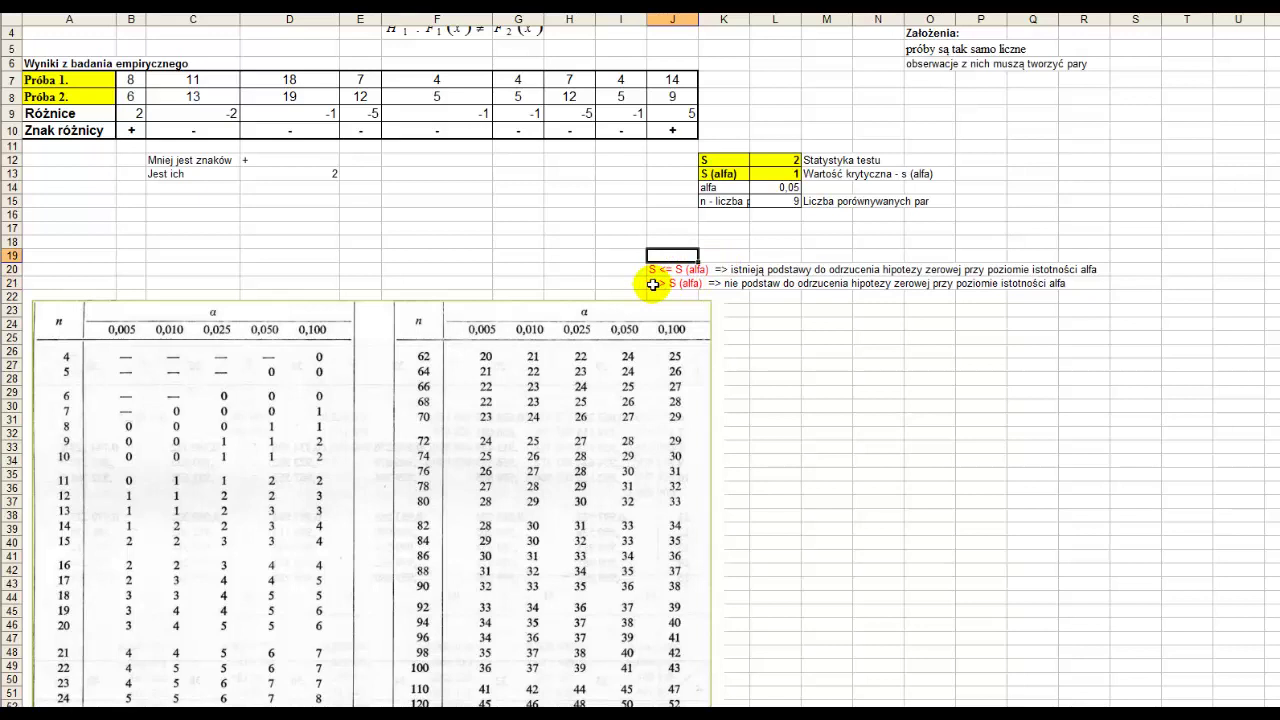
pyautogui.click(652, 284)
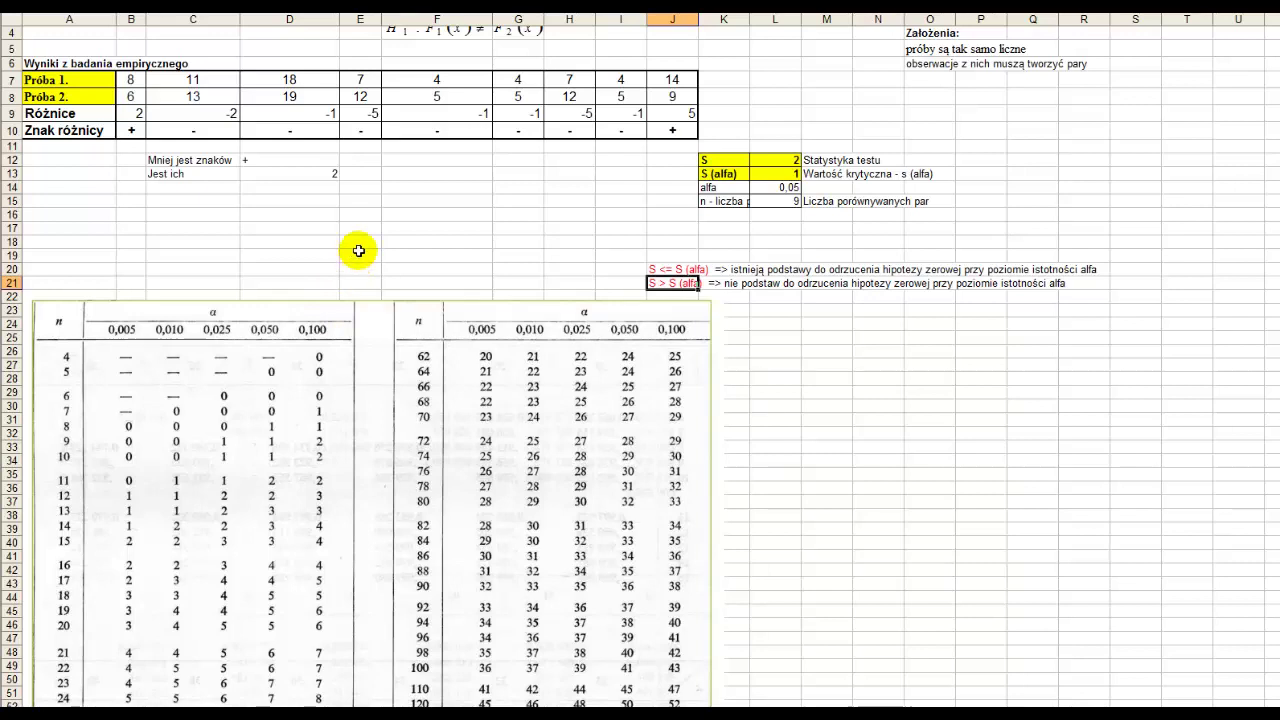
pyautogui.scroll(1, 360, 250)
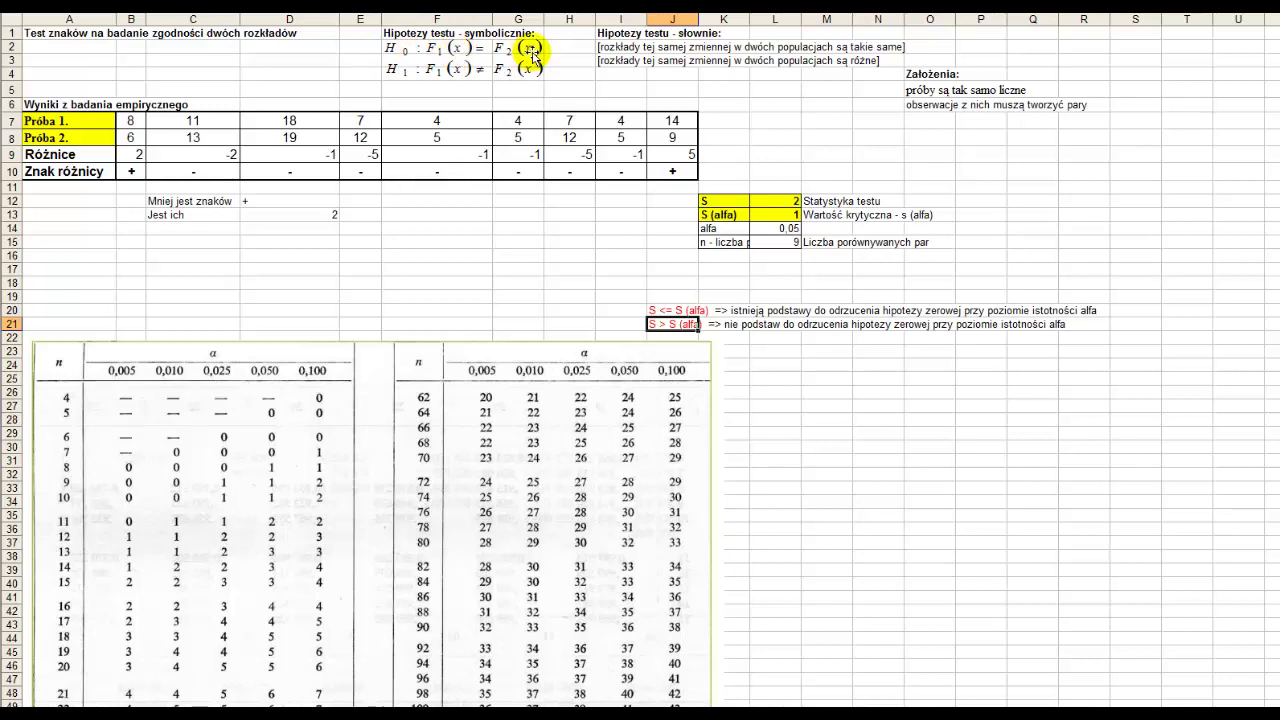
pyautogui.click(655, 311)
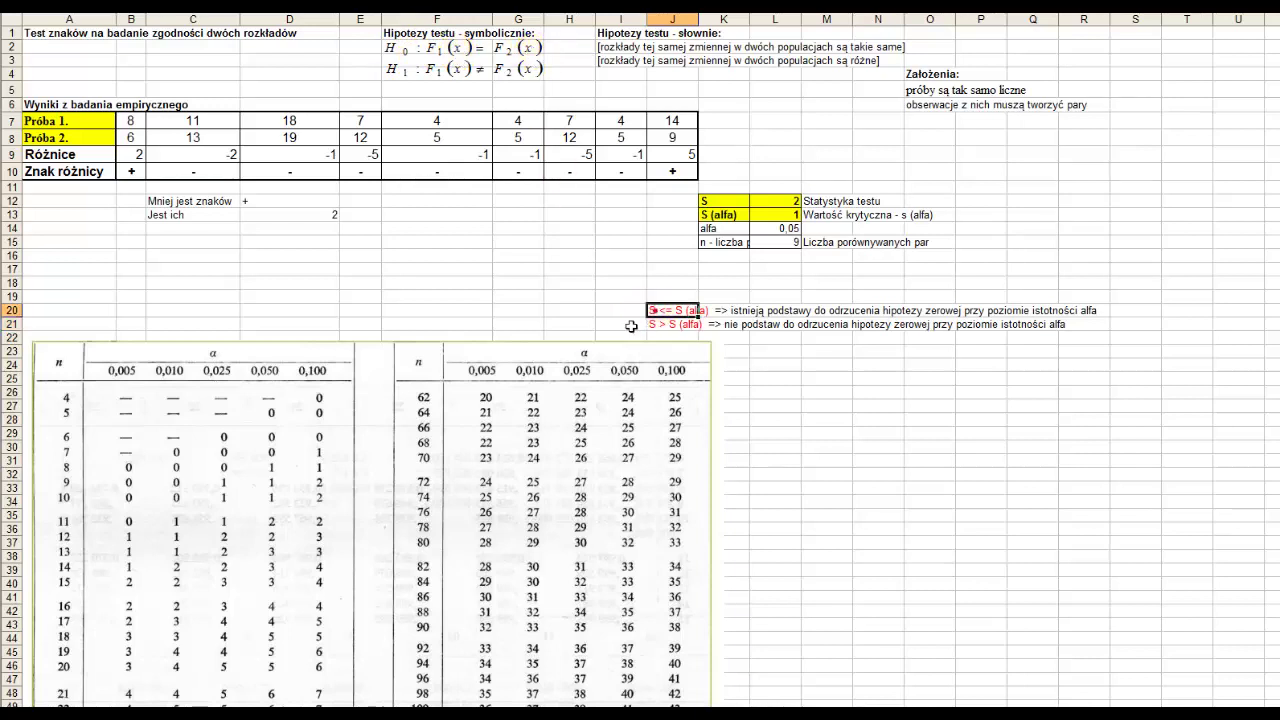
pyautogui.click(658, 324)
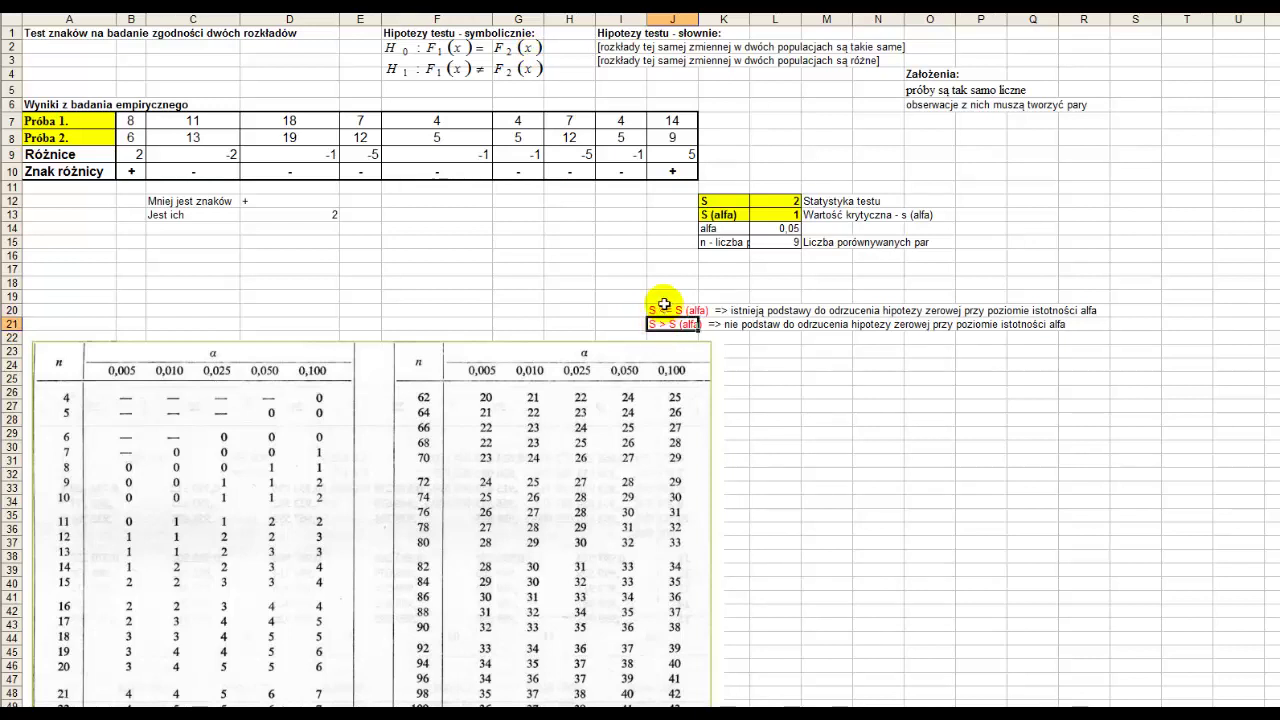
pyautogui.press('F4')
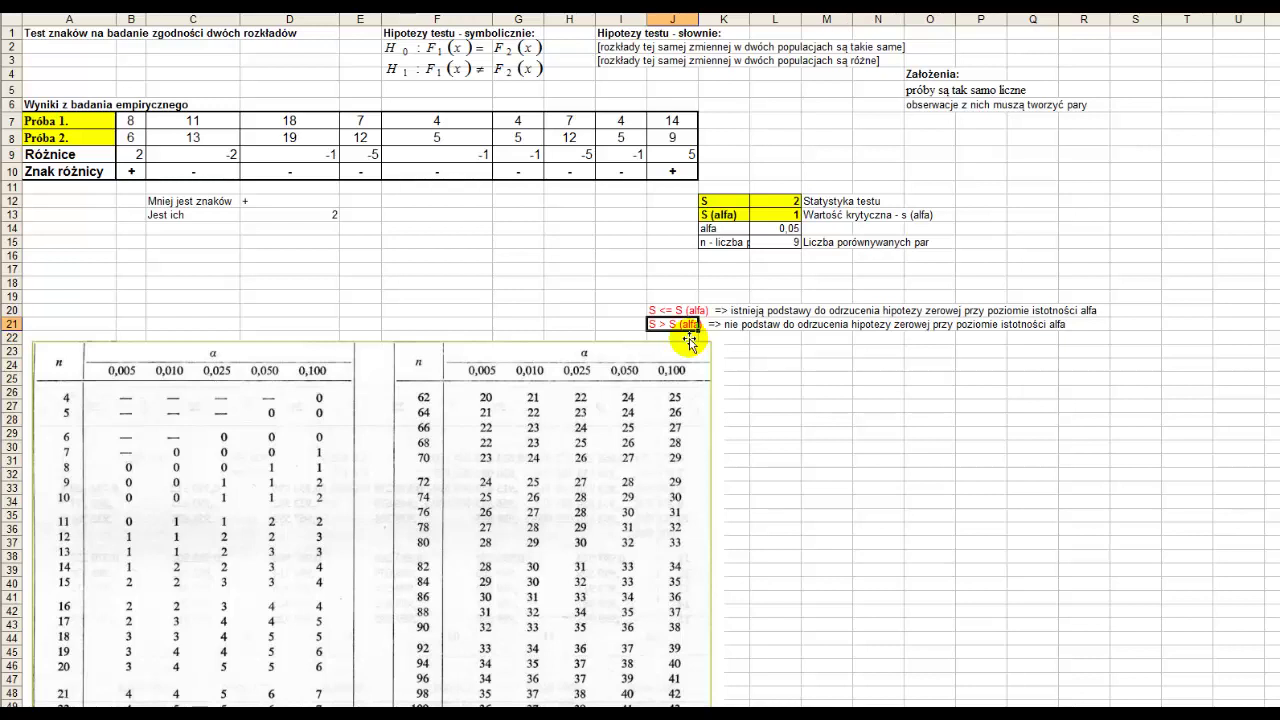
pyautogui.click(660, 311)
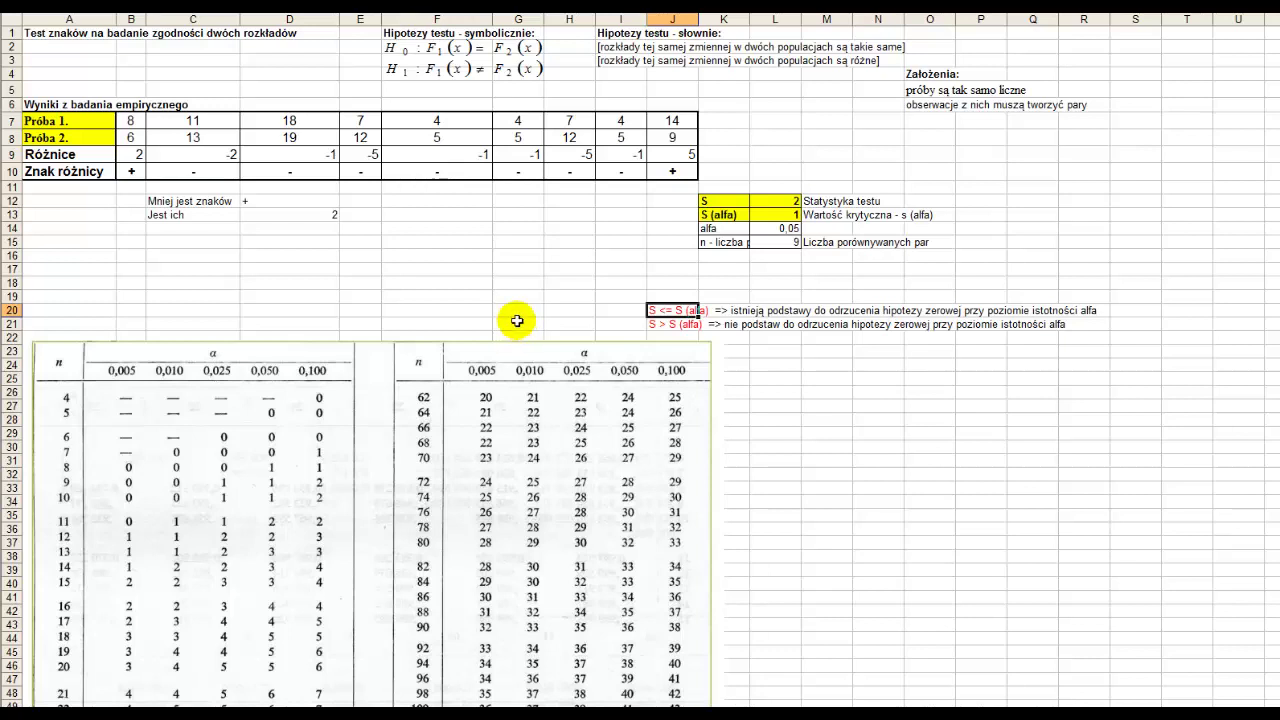
# - Compare S with S (alfa), check the matching decision rule, and return to the Próba 1 label
pyautogui.click(762, 202)
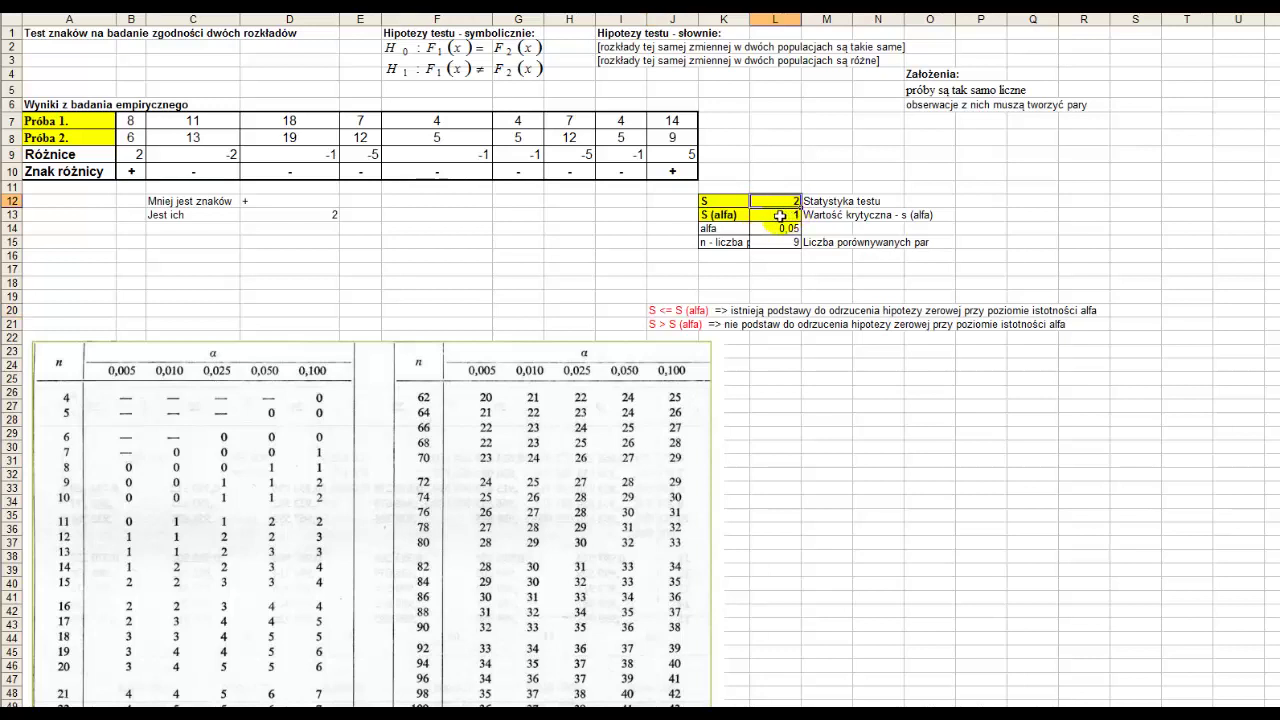
pyautogui.click(780, 216)
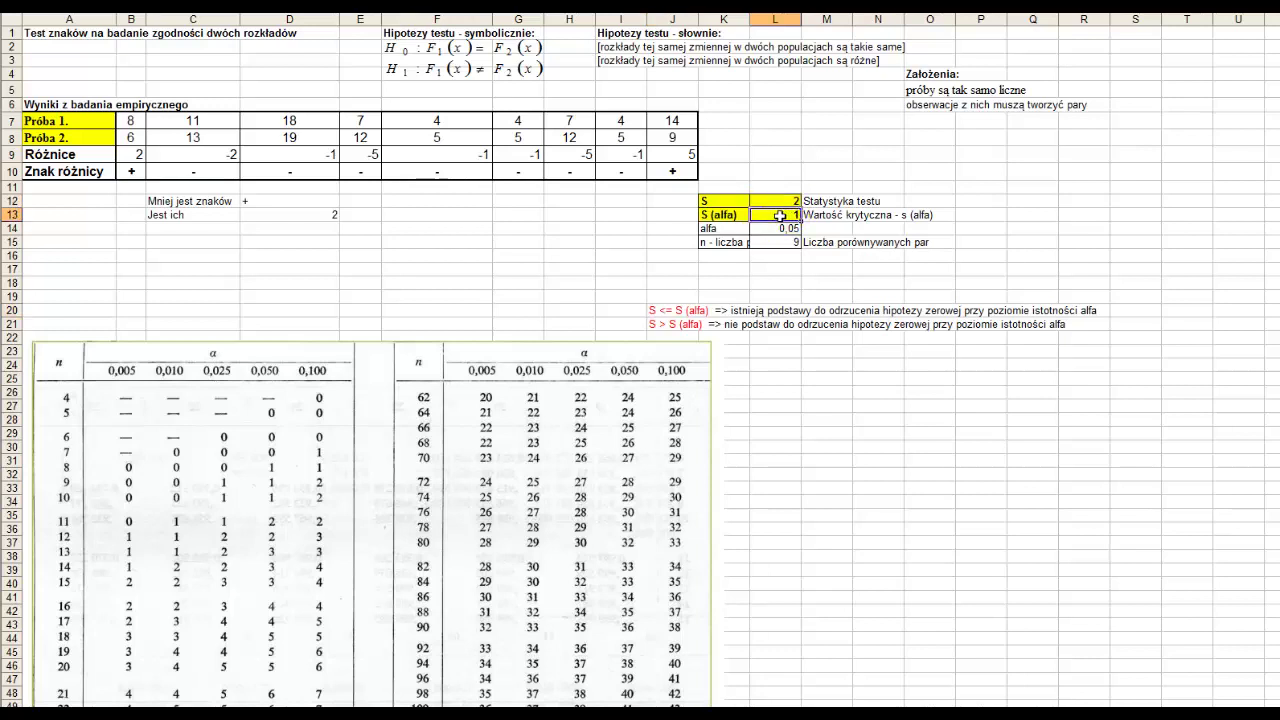
pyautogui.click(659, 325)
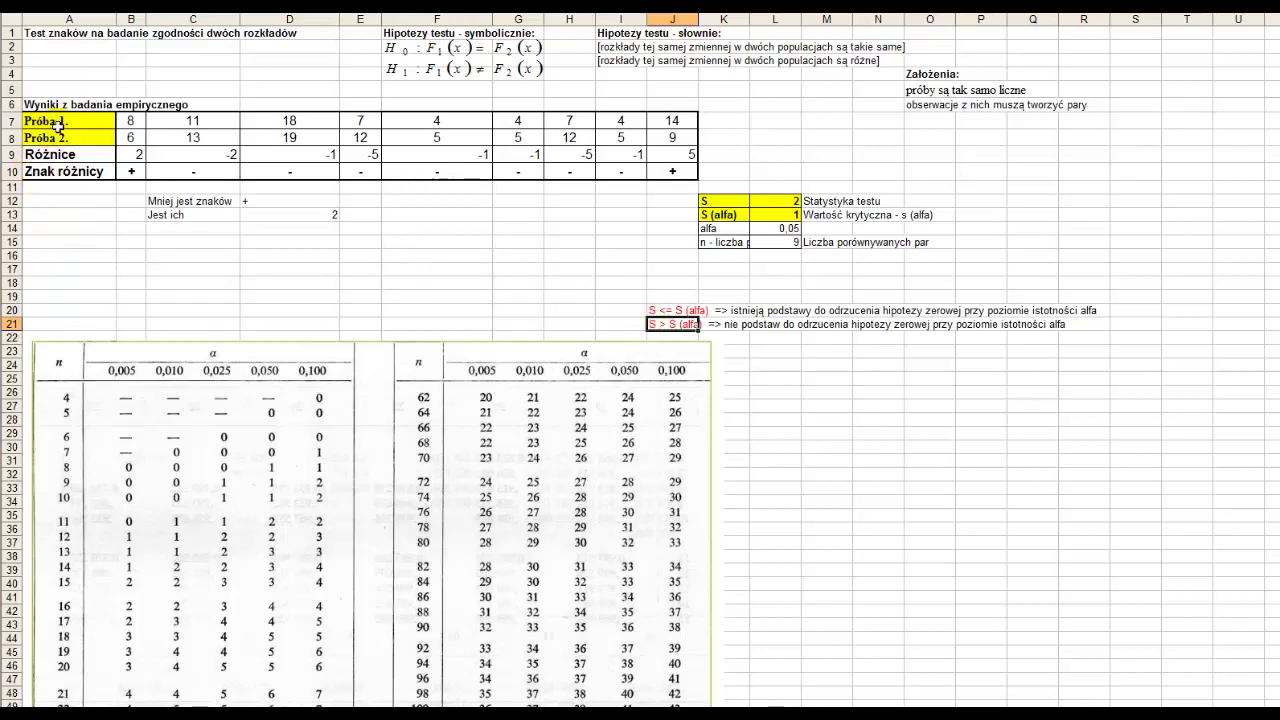
pyautogui.click(70, 122)
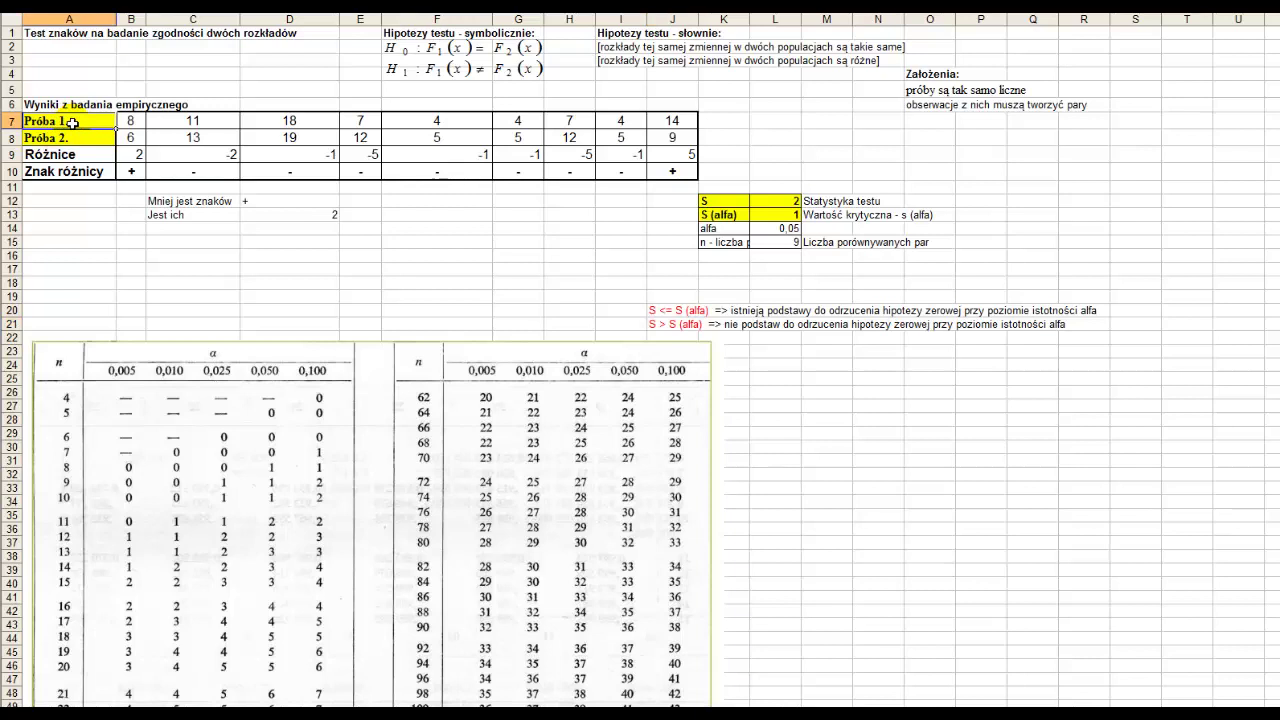